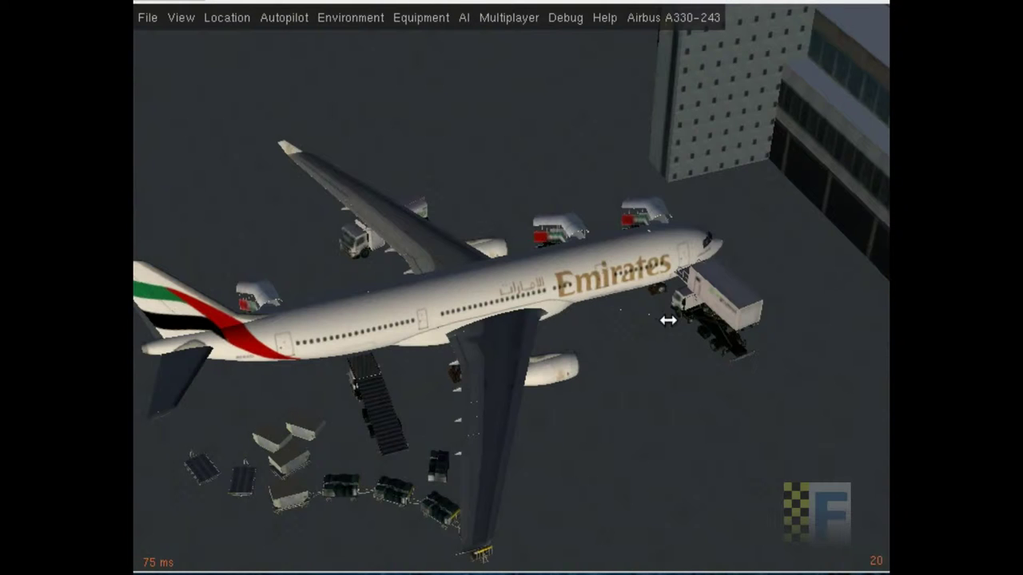
Step: Orbit around the aircraft outside, then switch into the cockpit facing the captain's seat
drag(668, 319, 522, 404)
scroll(487, 427, down, 2)
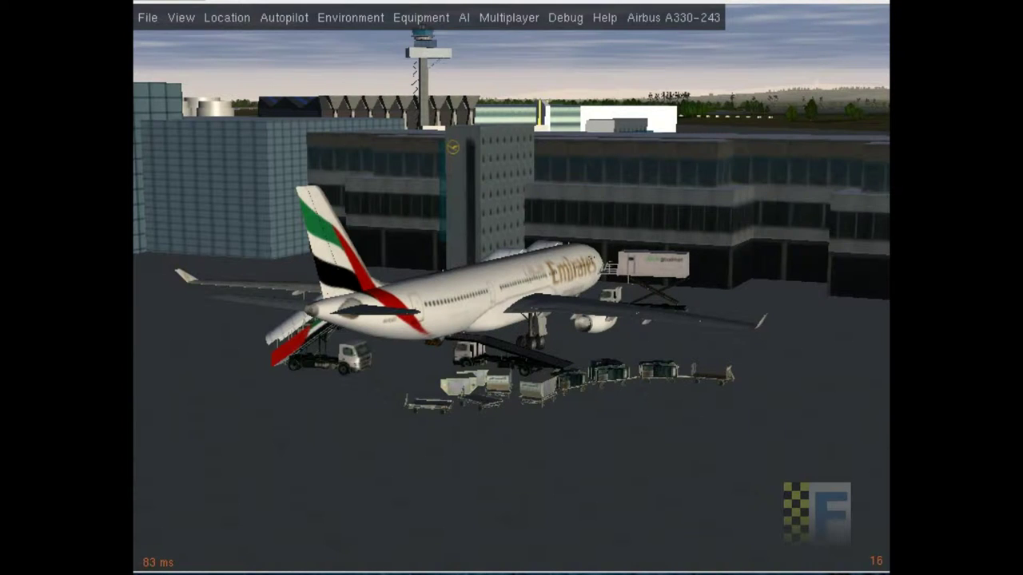
key(v)
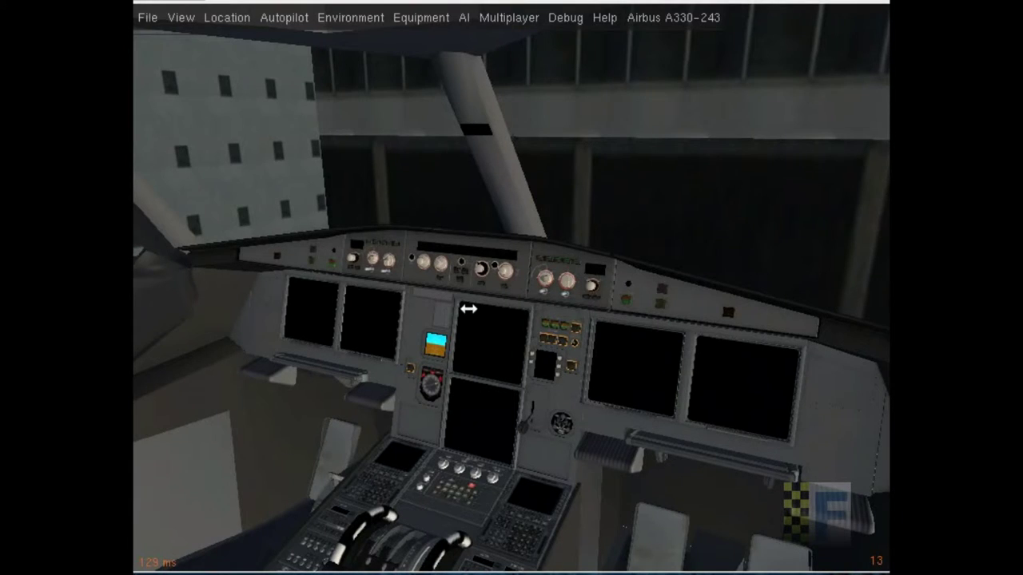
drag(468, 309, 507, 292)
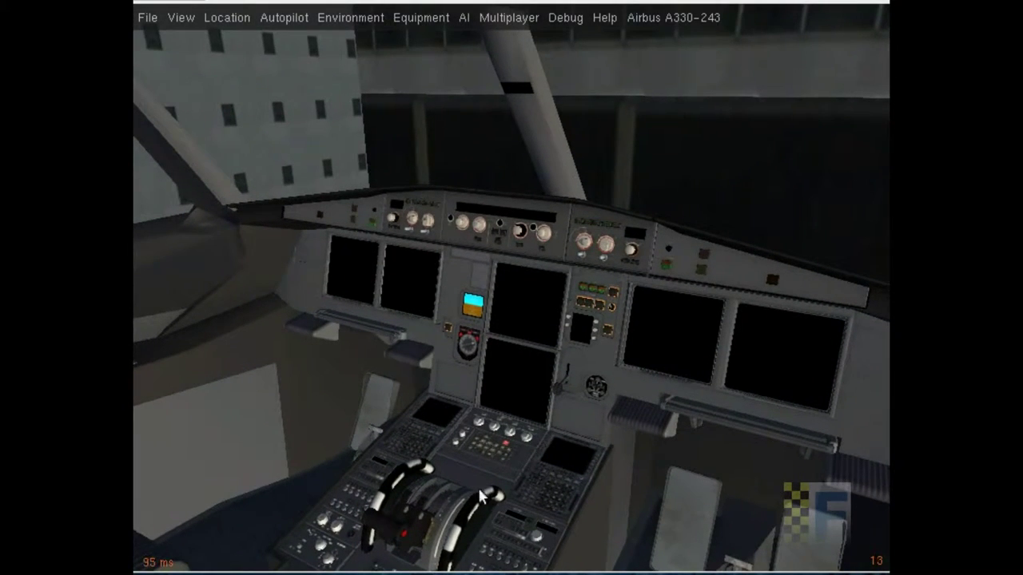
Step: Cycle through cockpit and exterior views with V and Shift+V back to the copilot view
key(v)
key(v)
key(v)
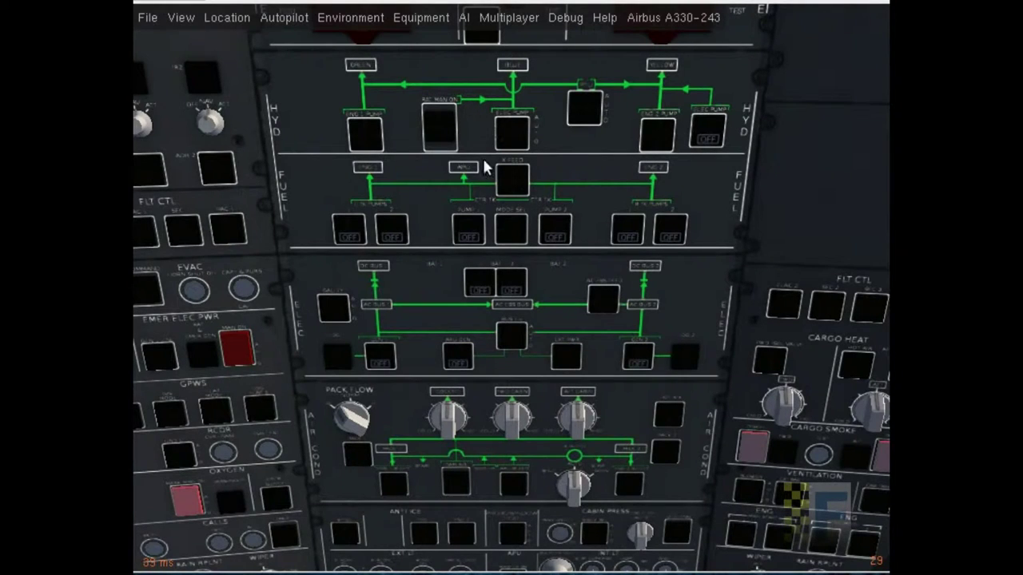
scroll(469, 195, up, 2)
scroll(562, 350, up, 1)
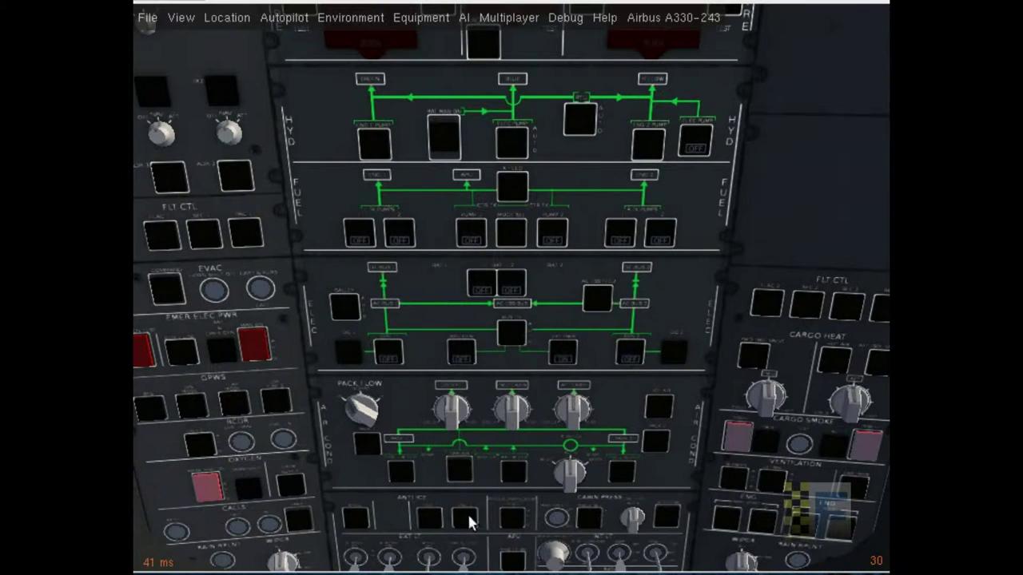
key(v)
key(v)
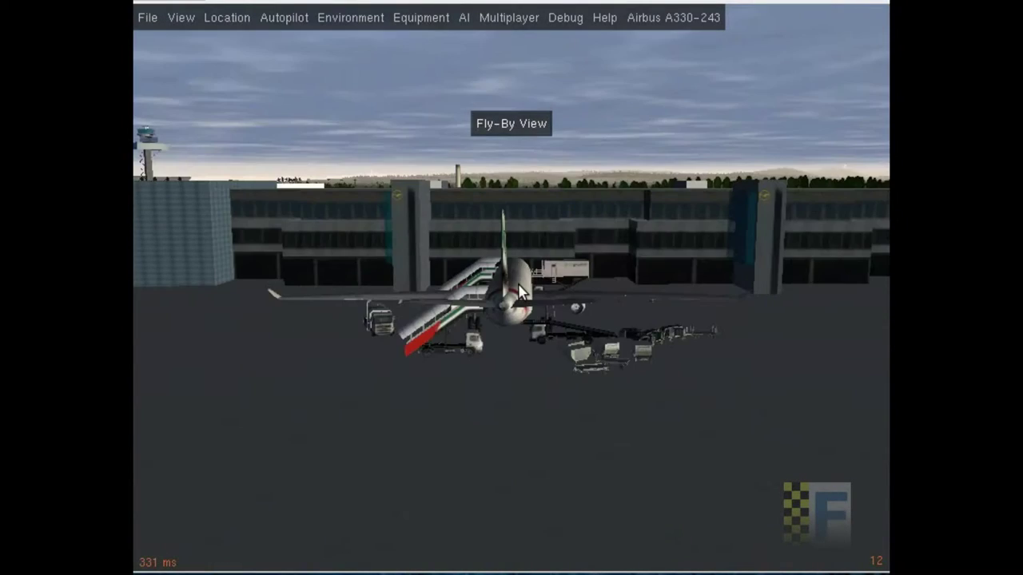
key(shift+v)
key(shift+v)
key(shift+v)
key(shift+v)
key(shift+v)
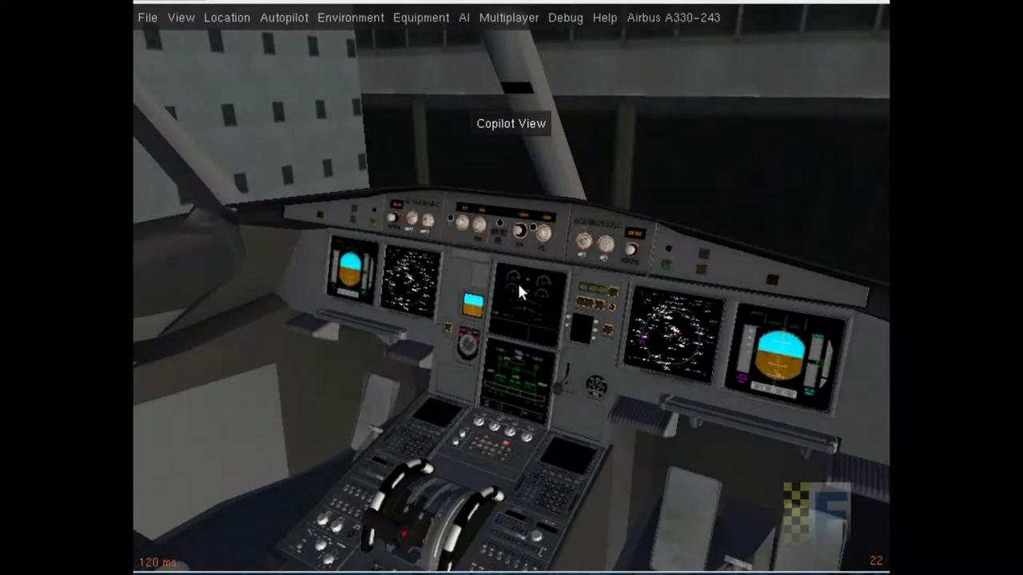
key(shift+v)
Step: Use free-look and zoom to frame the captain's PFD and ND
right_click(517, 281)
right_click(517, 281)
key(v)
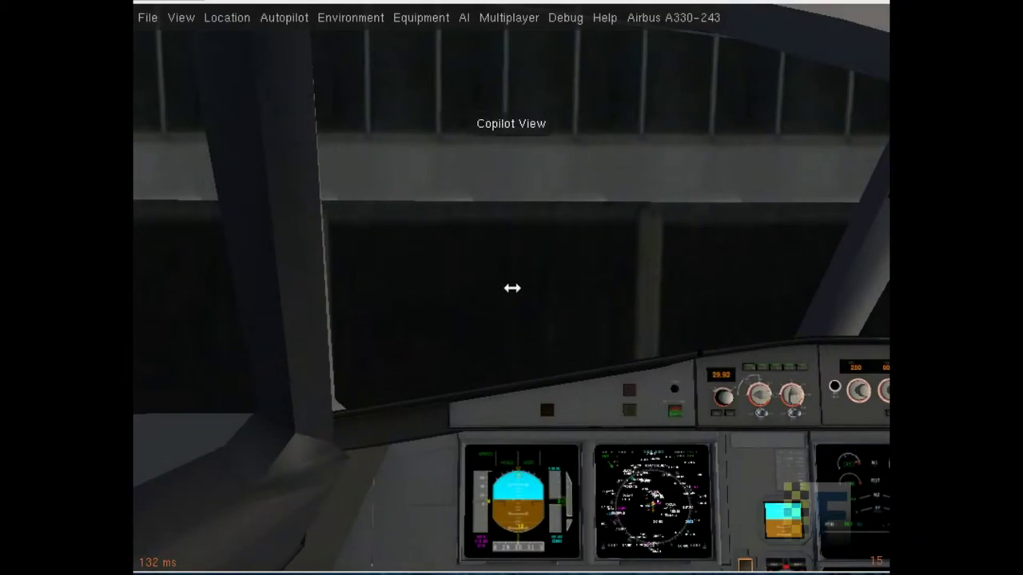
scroll(520, 300, down, 5)
scroll(519, 297, up, 5)
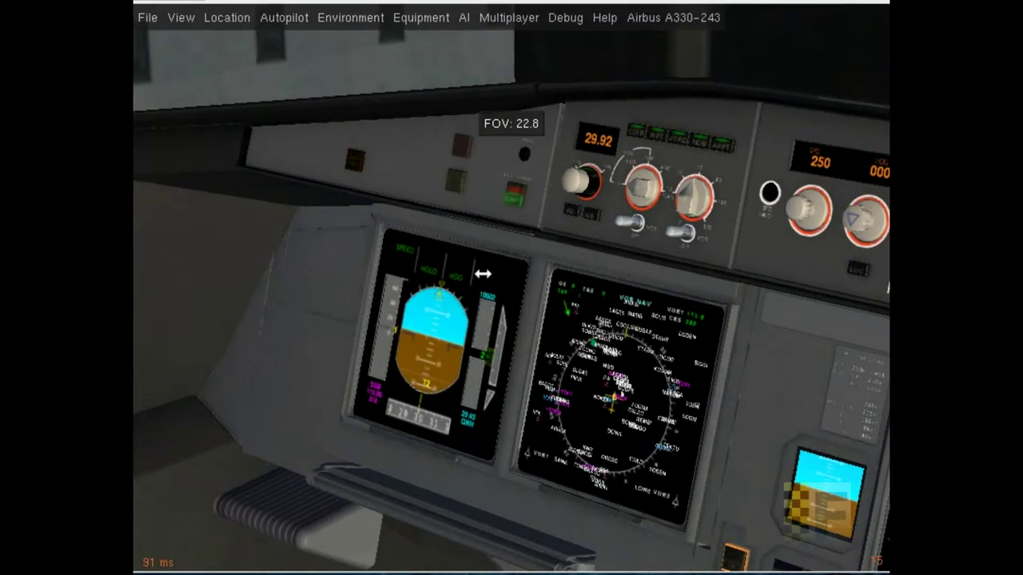
Step: Read the QNH in the Environment > Weather settings, then close the dialog
right_click(479, 274)
click(351, 17)
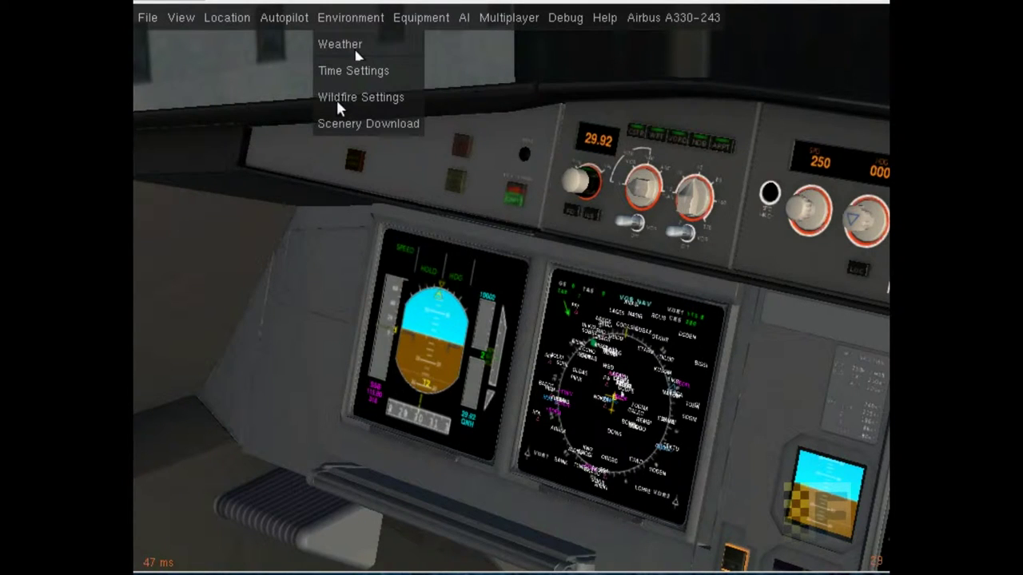
click(359, 43)
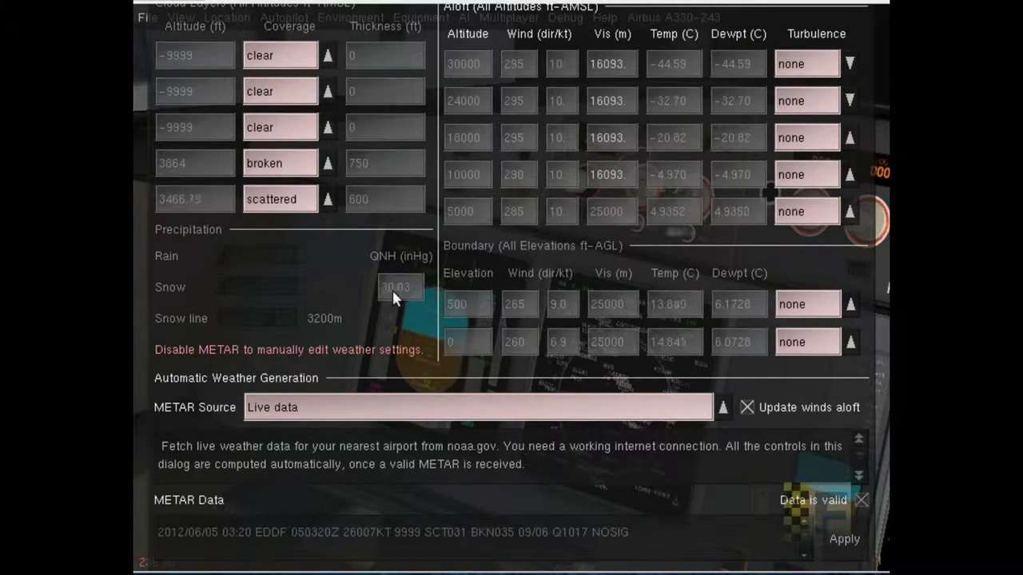
drag(400, 287, 205, 379)
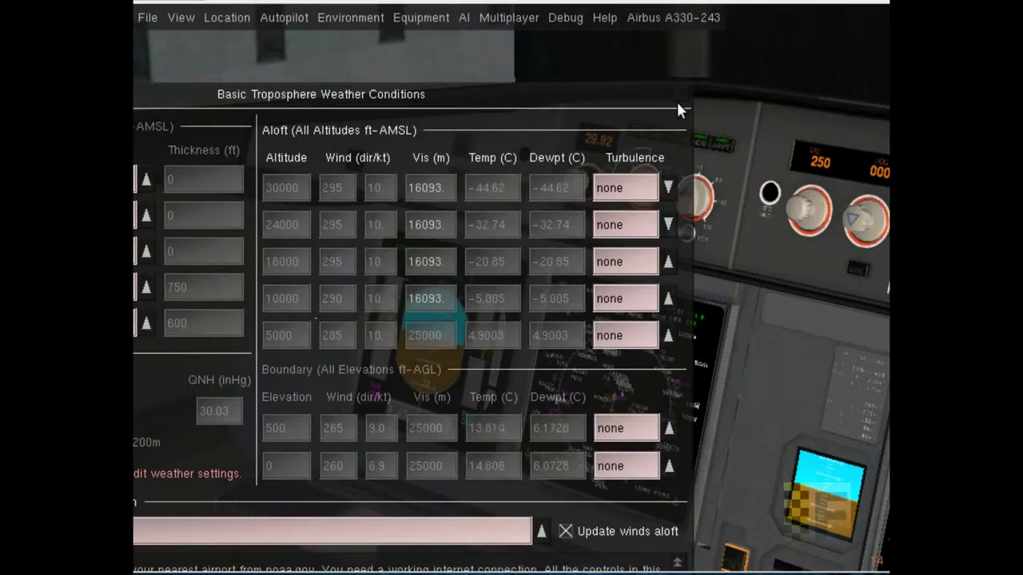
click(676, 99)
Step: Adjust the captain's baro knob until the altimeter reads 30.03 inHg
scroll(572, 185, up, 10)
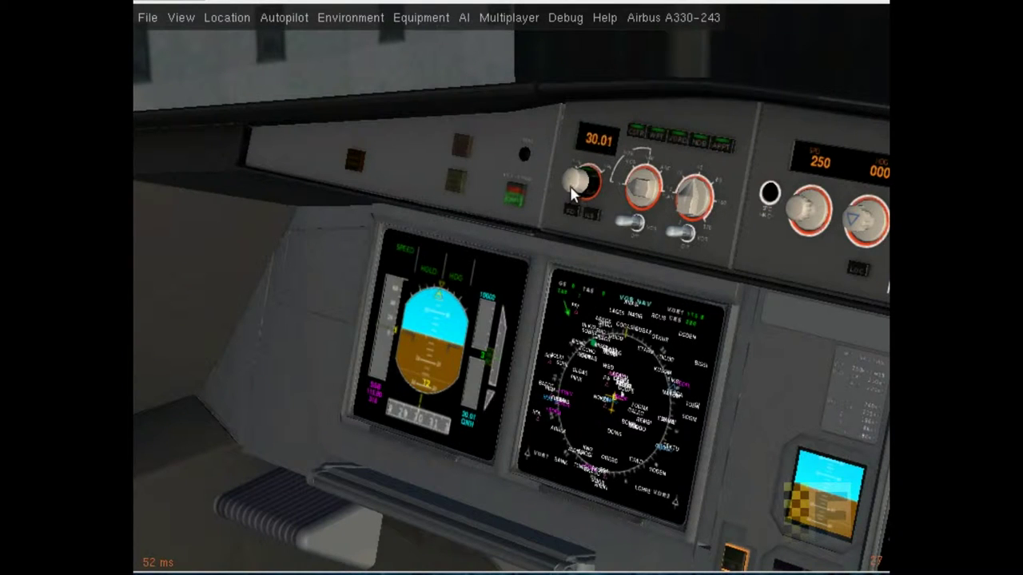
scroll(576, 187, up, 1)
right_click(353, 186)
scroll(497, 299, up, 4)
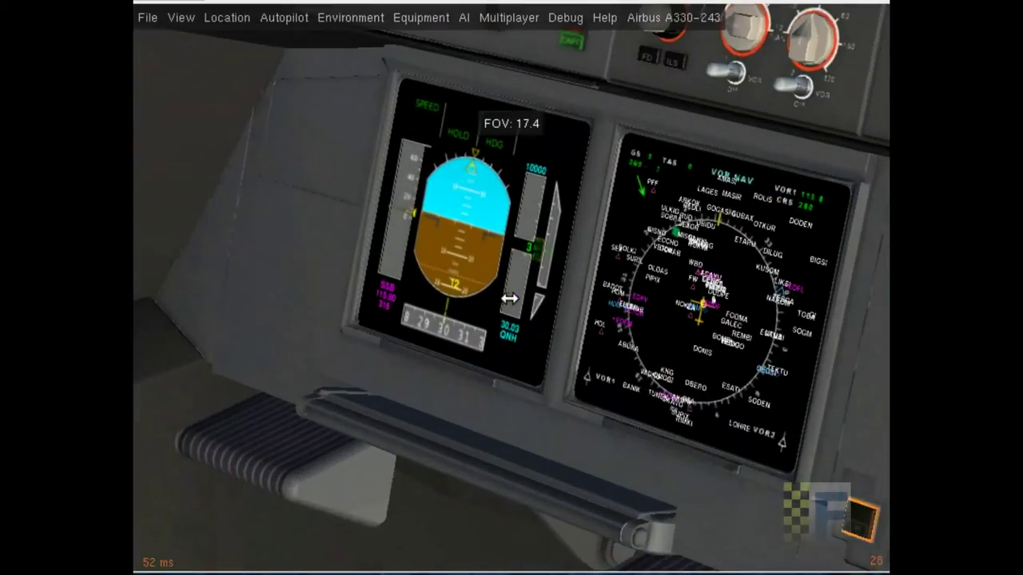
scroll(511, 296, down, 5)
scroll(517, 294, down, 2)
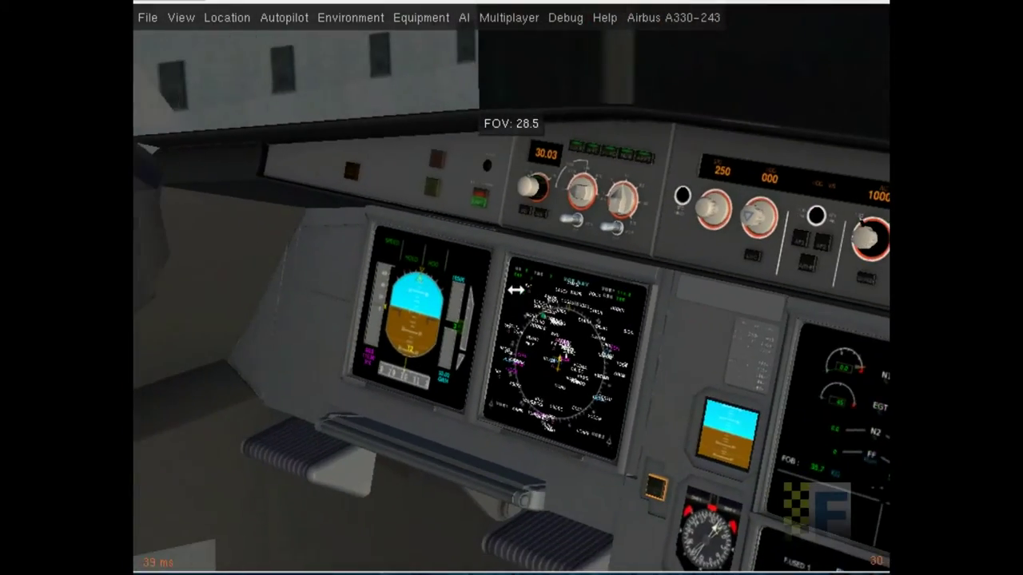
scroll(541, 312, down, 2)
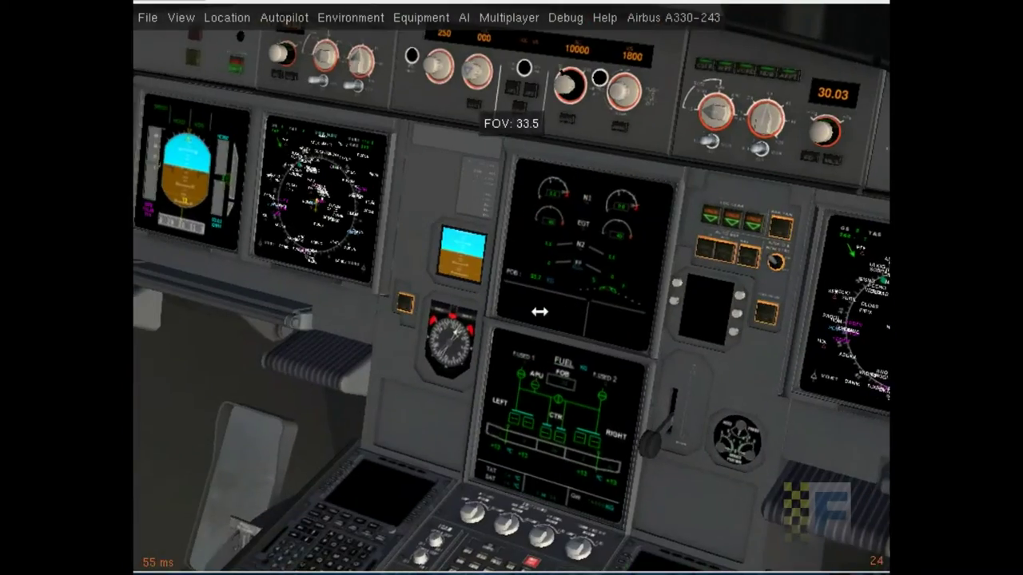
scroll(541, 312, down, 1)
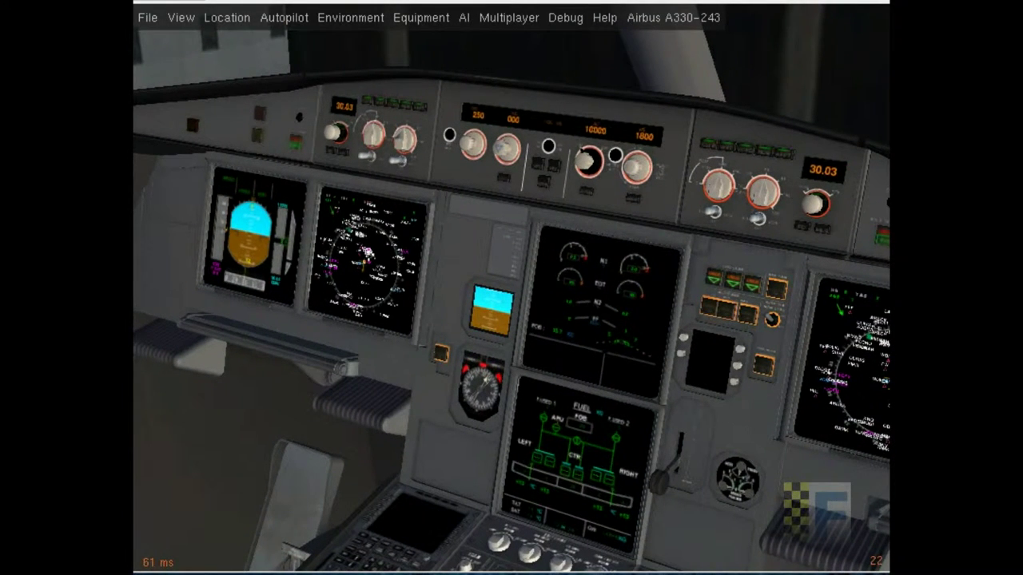
Step: Switch to the MCDU view, power it on, and show the DATA > A/C STATUS page with its nav databases
key(v)
key(v)
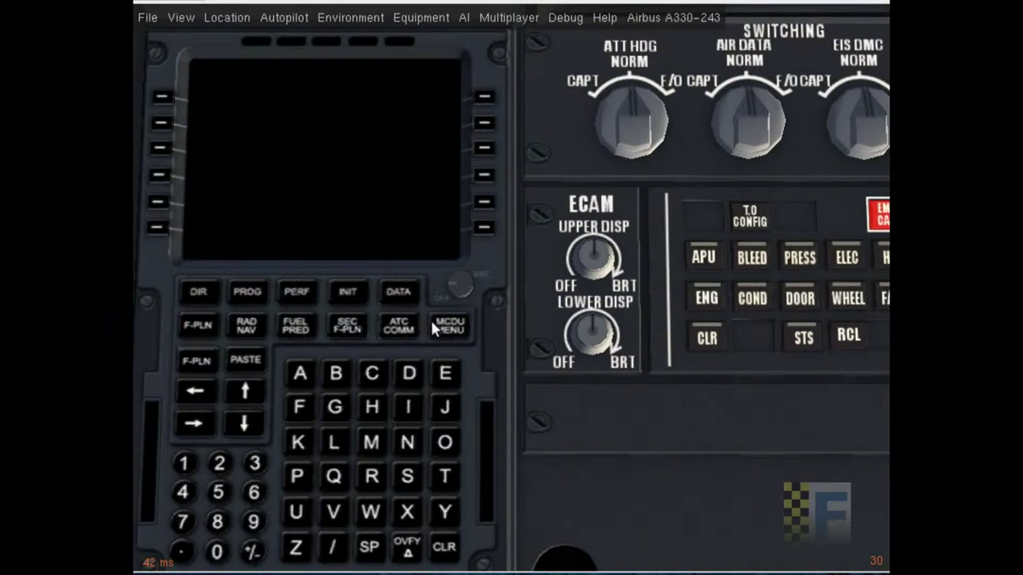
click(457, 285)
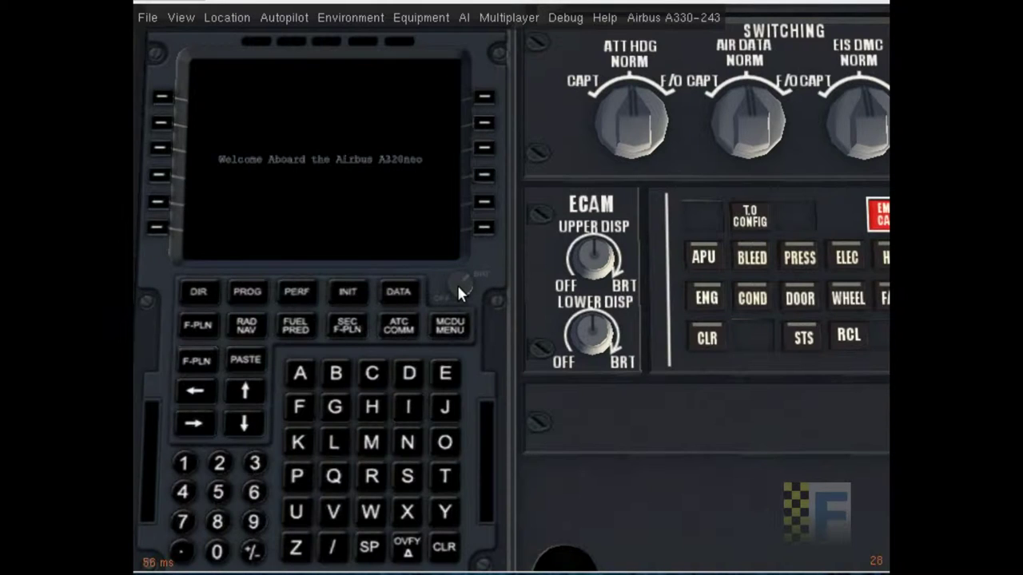
click(397, 293)
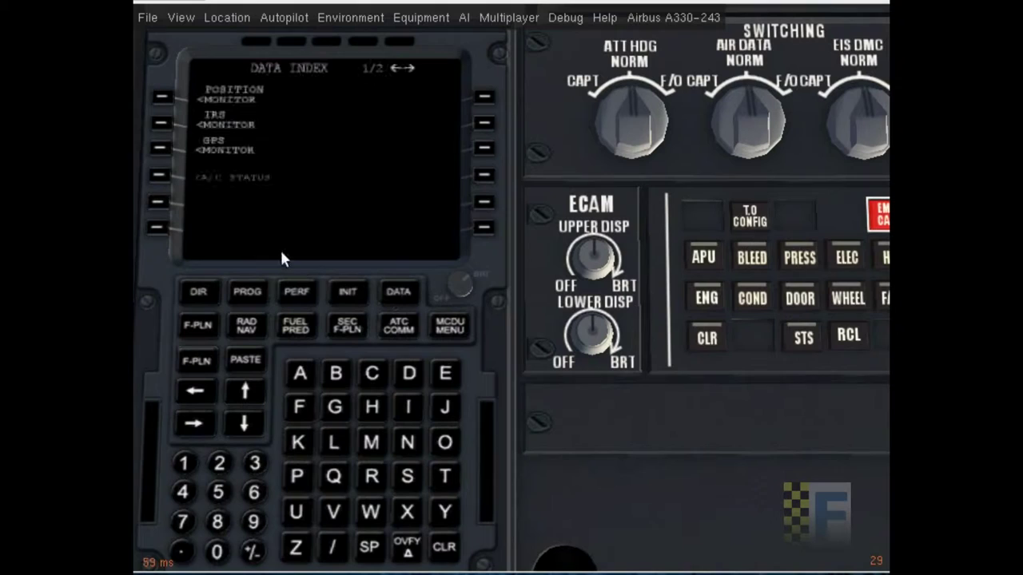
click(161, 174)
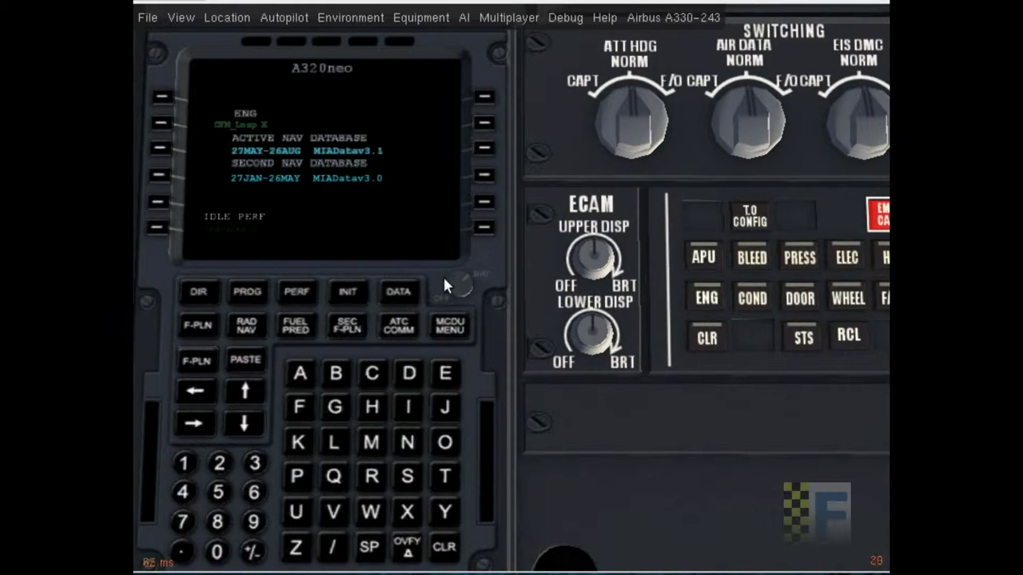
Step: On the MCDU INIT page, enter EDDF/EDDM as the FROM/TO airports
click(348, 296)
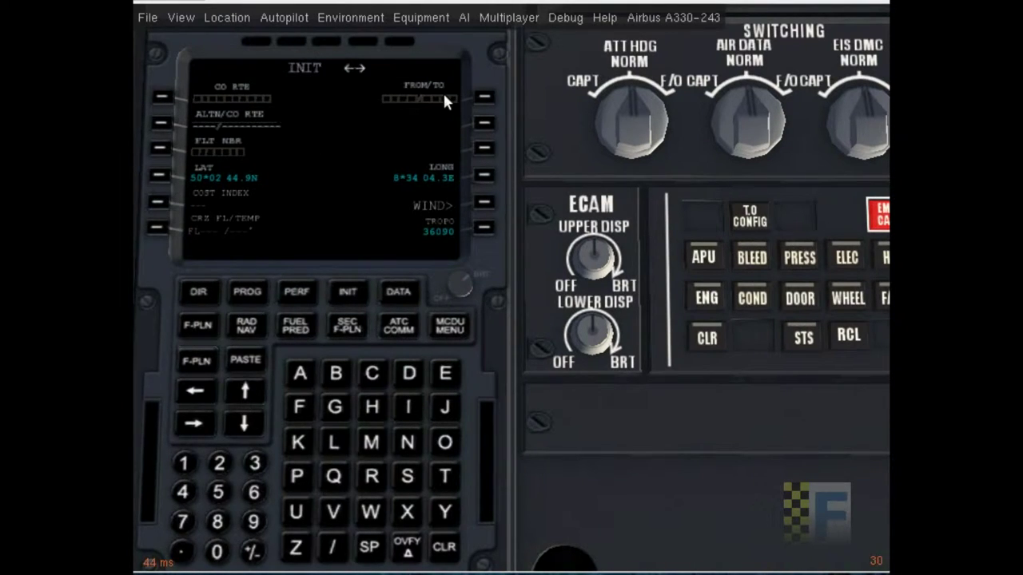
click(445, 373)
double_click(405, 379)
click(309, 401)
click(343, 548)
click(445, 373)
double_click(407, 374)
click(371, 444)
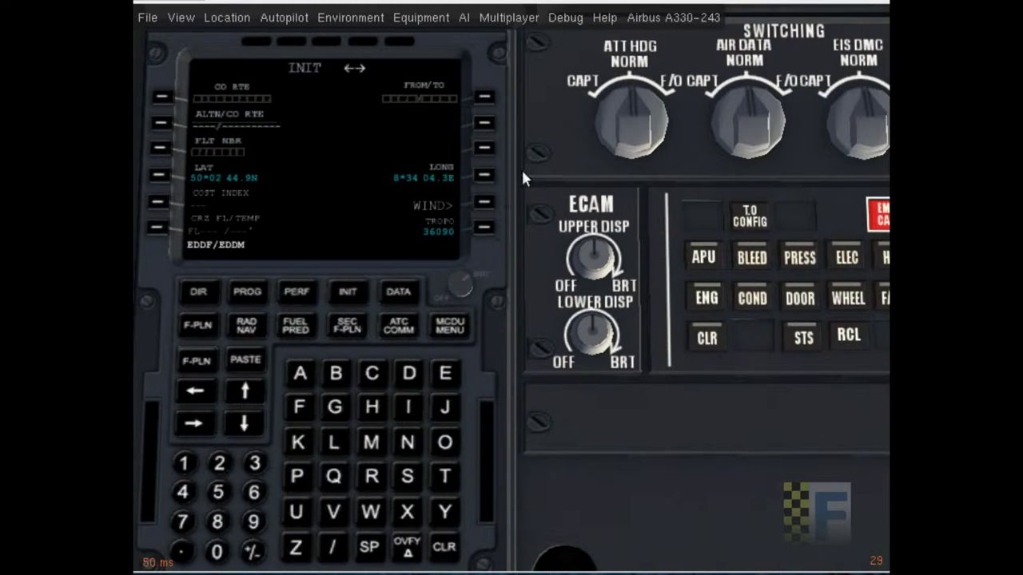
click(484, 99)
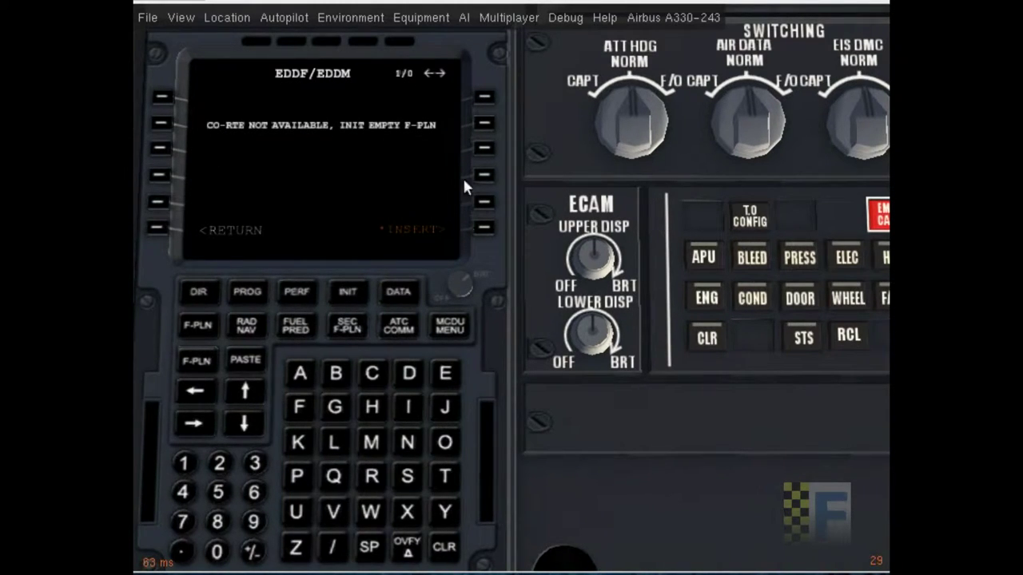
Step: Accept the empty flight plan and enter UAE123 as the flight number
click(360, 297)
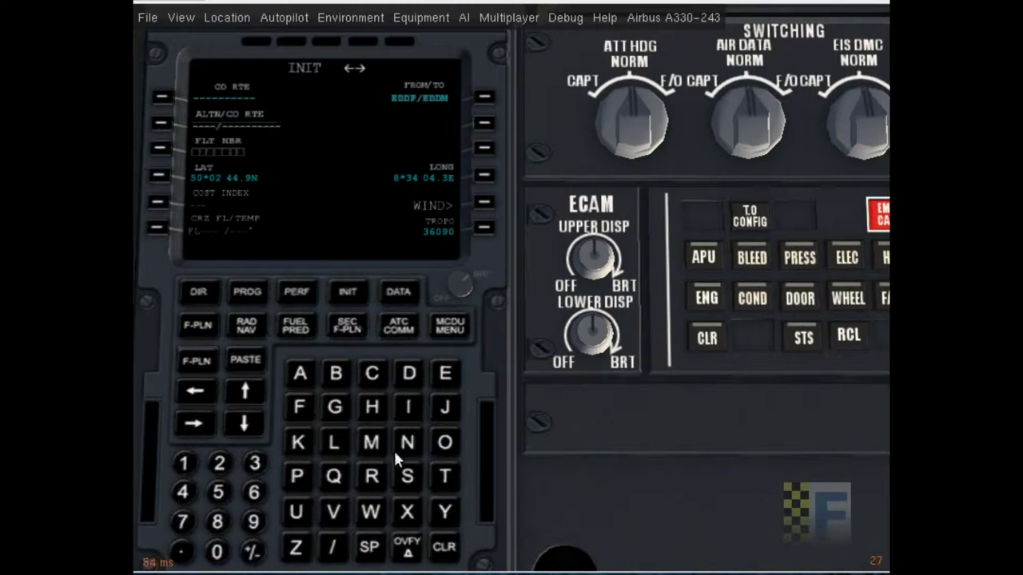
click(294, 511)
click(302, 374)
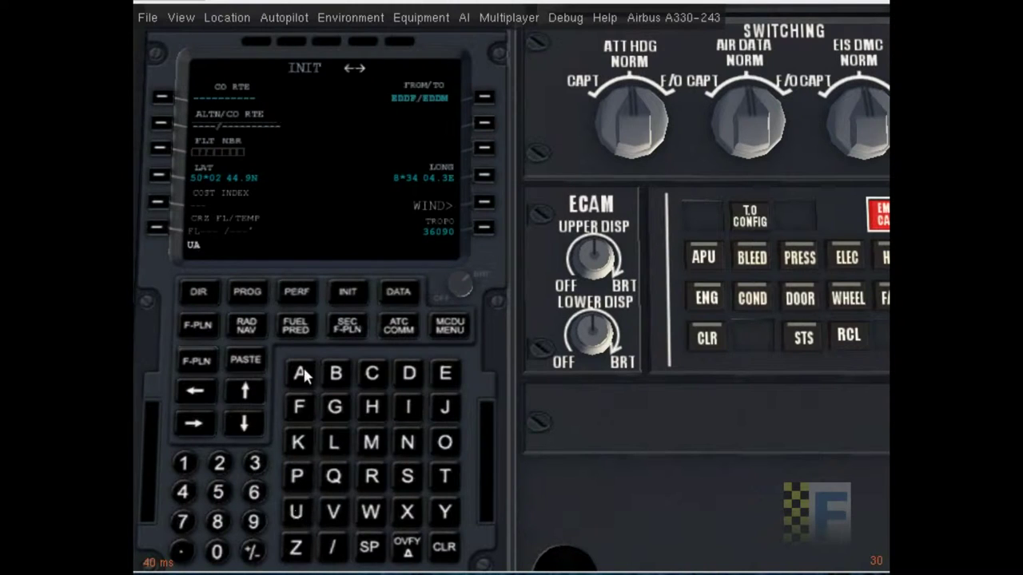
click(445, 373)
click(183, 464)
click(222, 463)
click(255, 467)
click(160, 148)
Step: Set cruise FL250 at -36 °C after checking the temperature in the weather settings
click(221, 464)
click(218, 492)
click(216, 552)
click(334, 548)
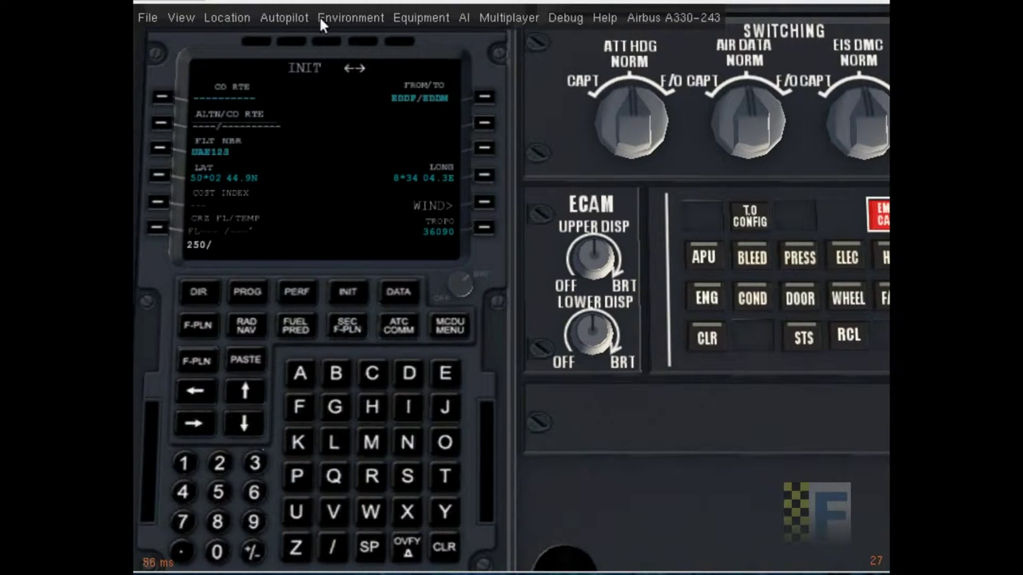
click(324, 19)
click(336, 45)
drag(377, 199, 495, 47)
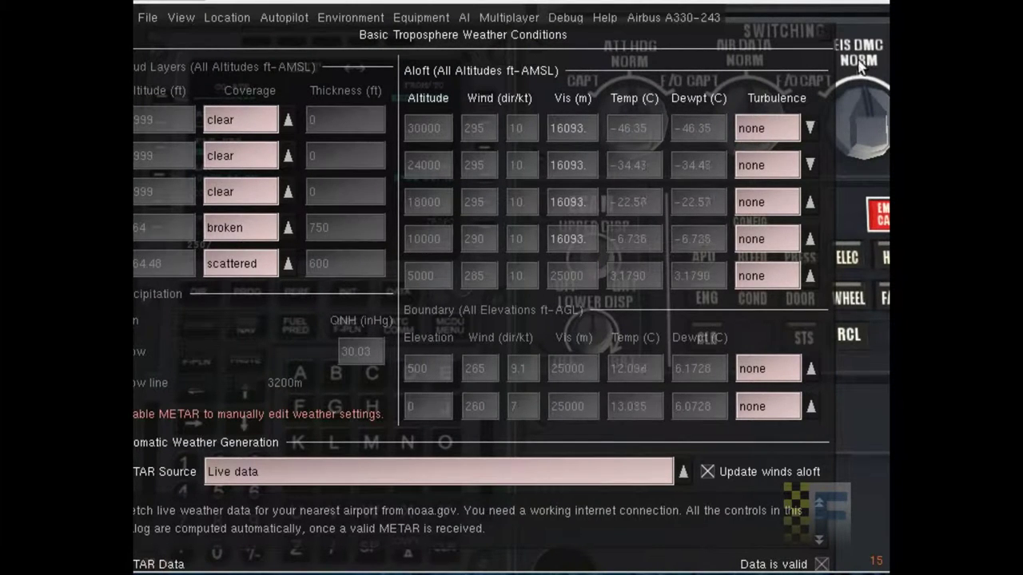
click(820, 28)
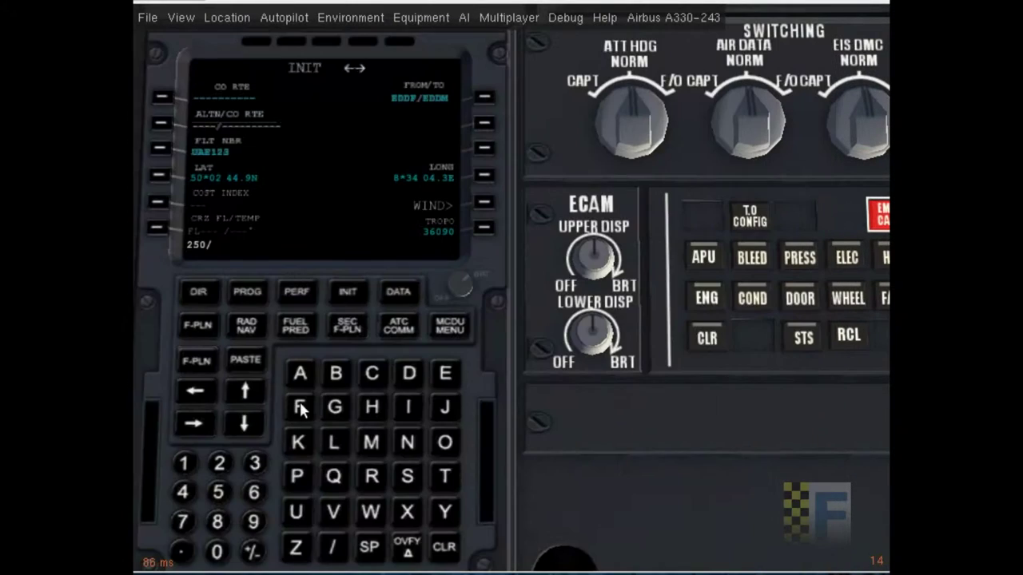
click(254, 554)
click(254, 463)
click(254, 491)
click(164, 229)
Step: Enter cost index 32 and bring up the F-PLN page
click(244, 465)
click(161, 201)
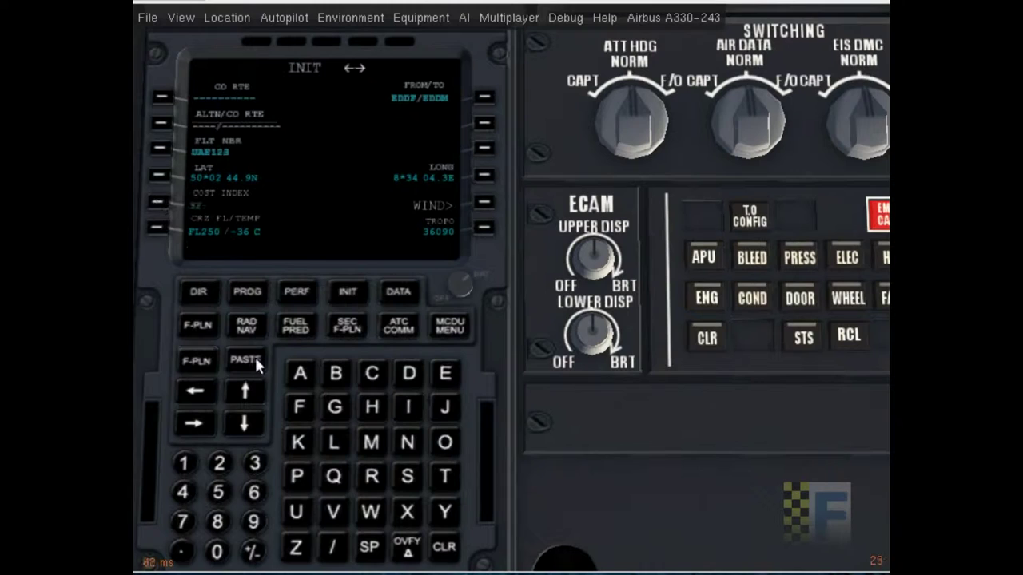
click(198, 327)
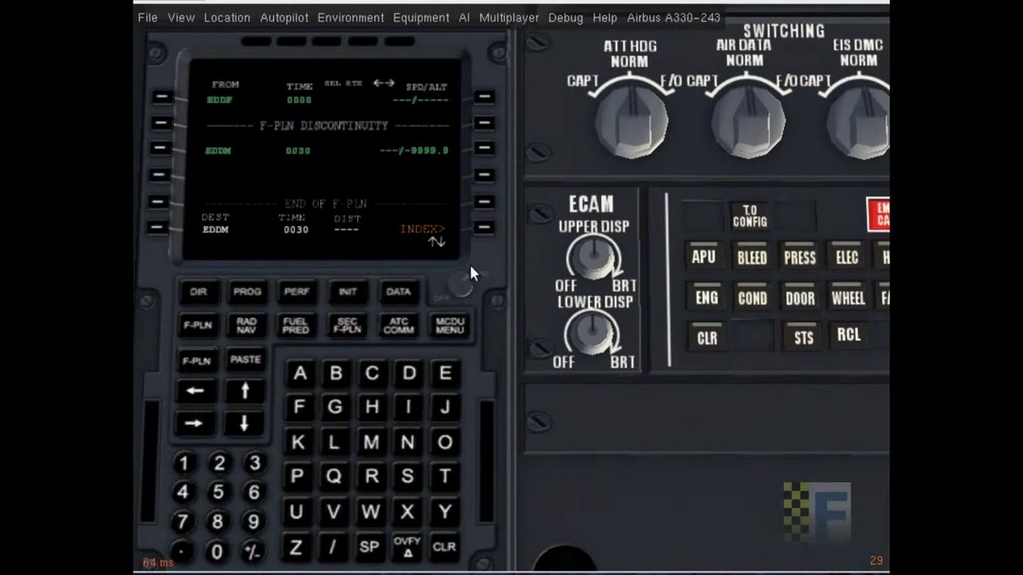
Step: Open the lateral revision page for EDDF from the top line of the flight plan
click(162, 97)
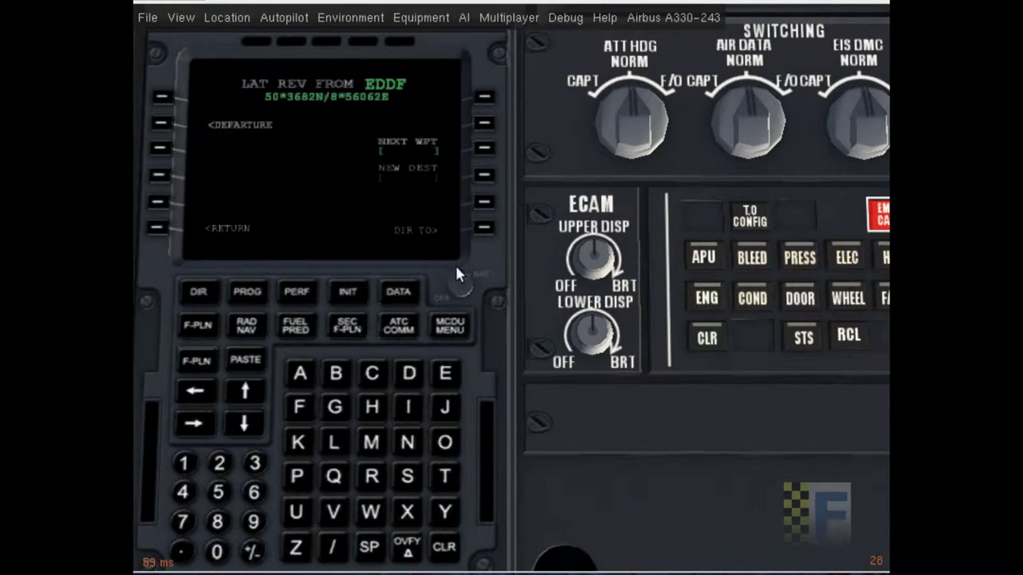
Step: Insert ANEKI and then LOPNI as next waypoints after EDDF
click(300, 374)
click(414, 441)
click(446, 371)
click(307, 442)
click(411, 402)
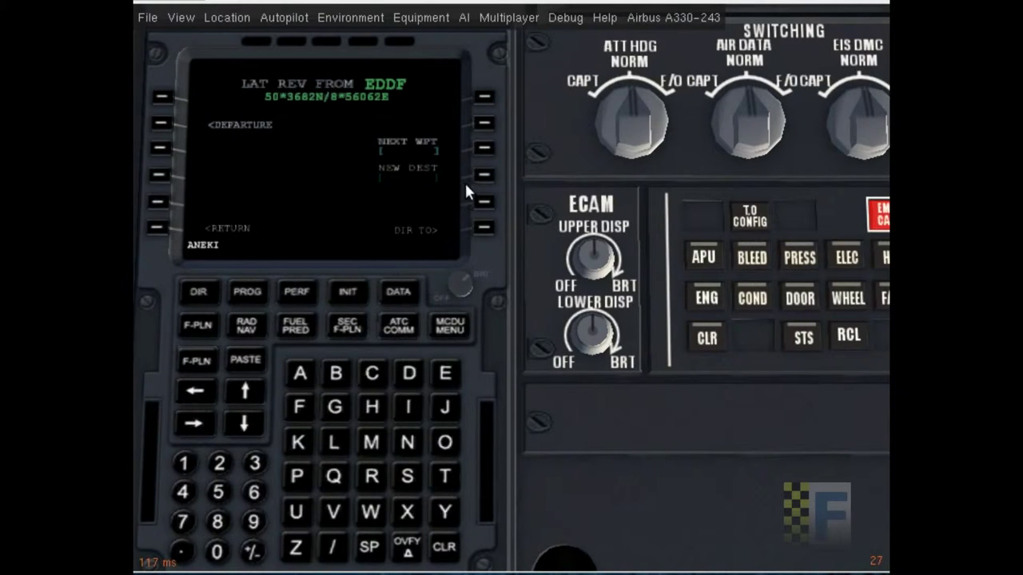
click(488, 145)
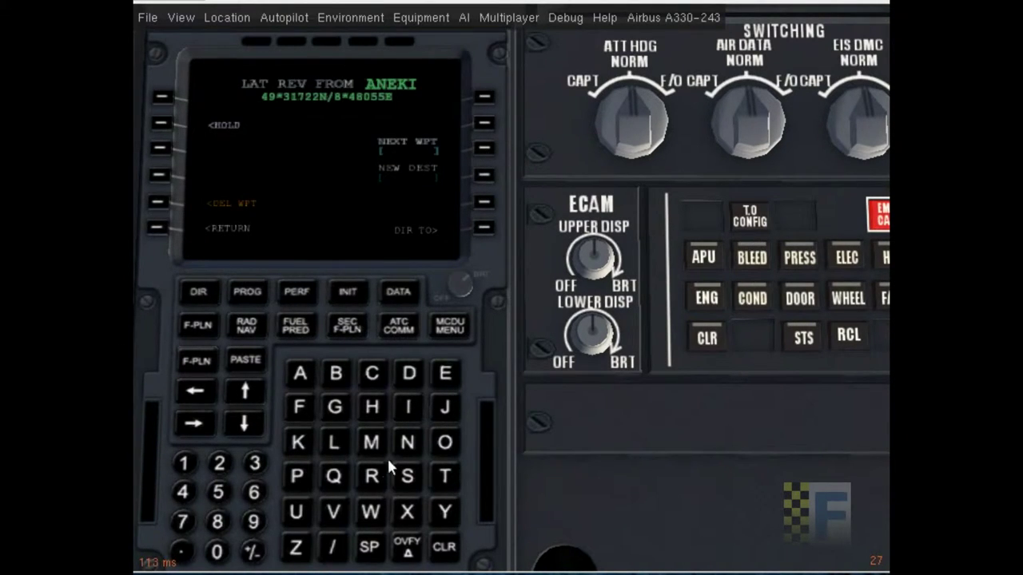
click(334, 442)
click(445, 442)
click(296, 477)
click(406, 442)
click(409, 407)
click(484, 147)
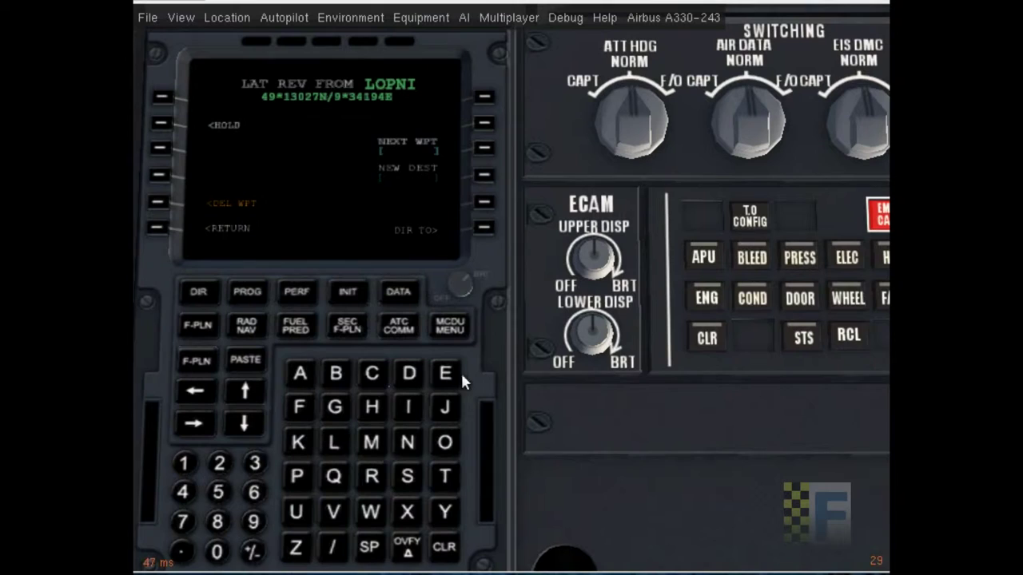
Step: Insert ELVAG and then BURAM as the following next waypoints
click(432, 383)
click(336, 448)
click(335, 517)
click(306, 384)
click(336, 407)
click(483, 148)
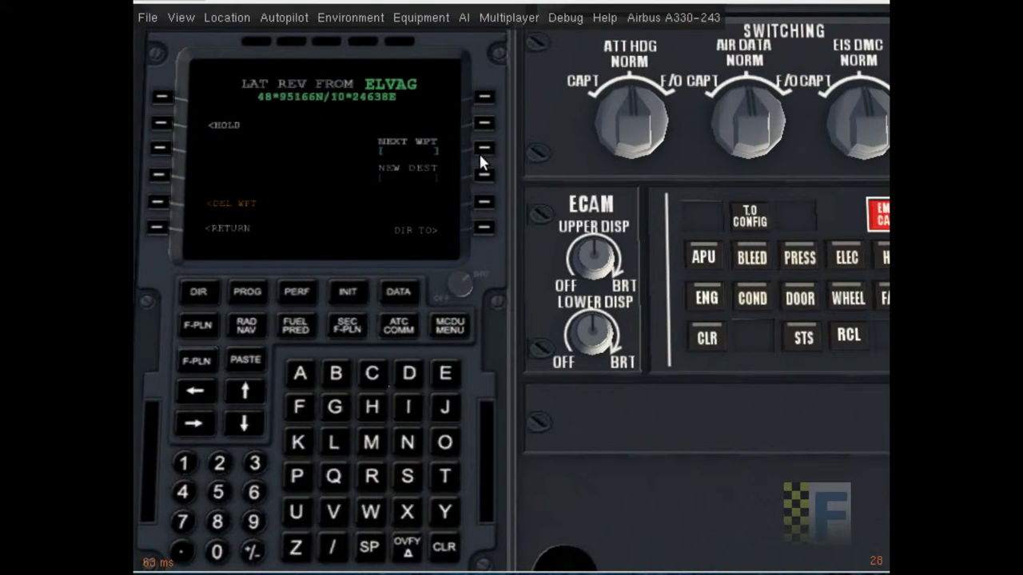
click(336, 374)
click(297, 514)
click(371, 479)
click(308, 372)
click(363, 442)
click(465, 166)
Step: Return to the flight plan and scroll through it to check the route to EDDM
click(158, 230)
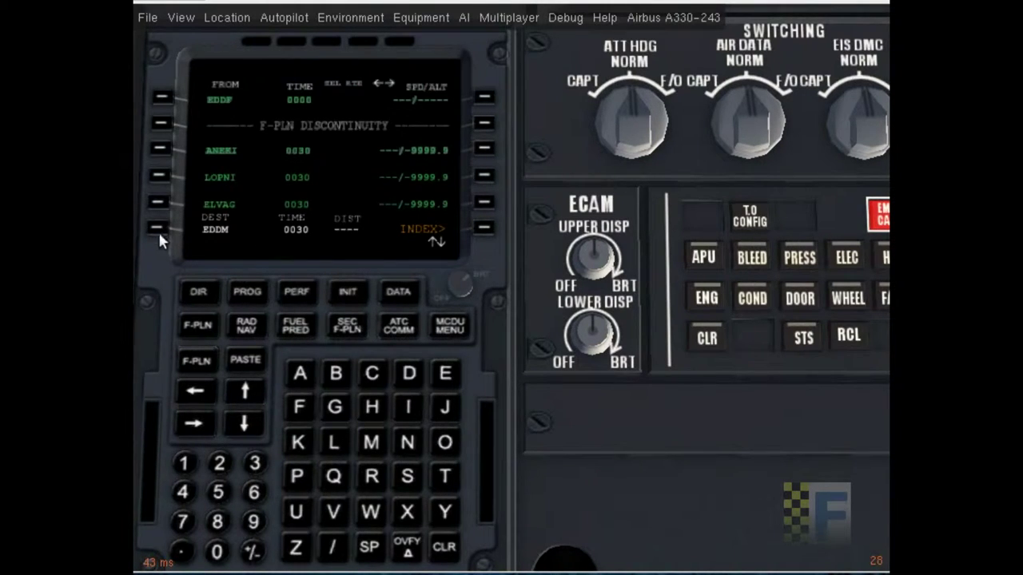
click(253, 424)
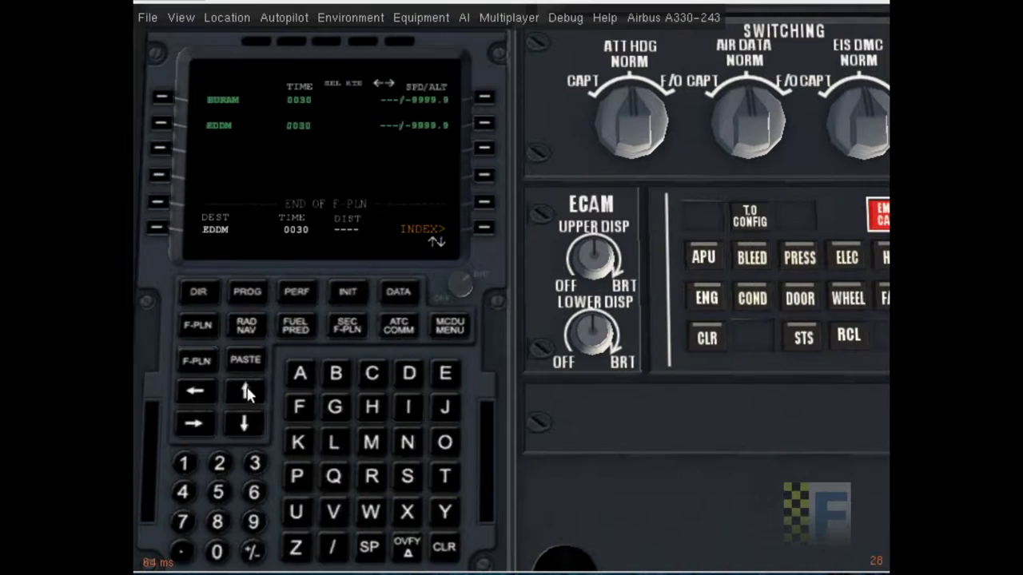
click(247, 390)
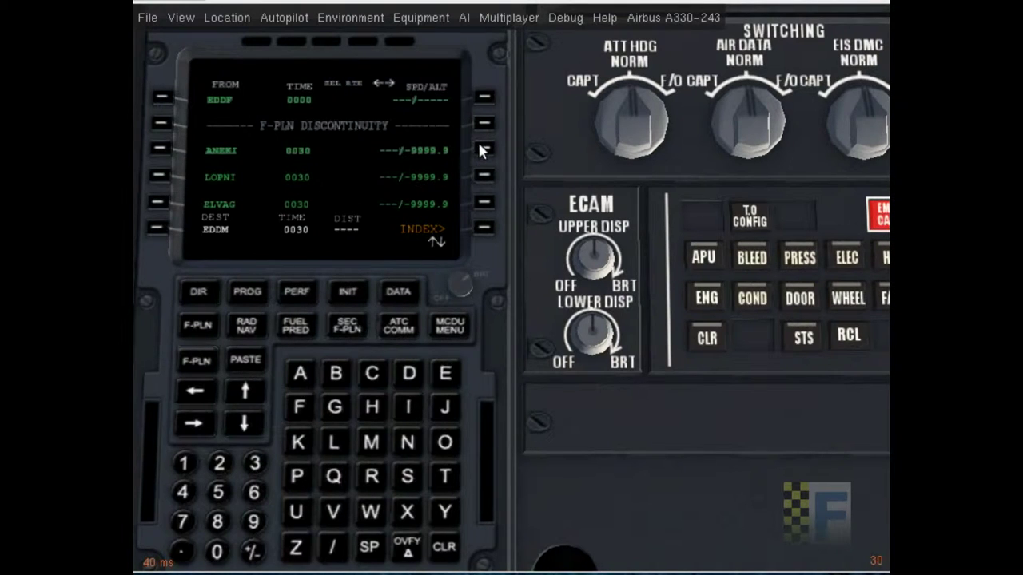
Step: Apply a 250/FL140 speed and altitude constraint to ANEKI
click(217, 464)
click(217, 493)
click(217, 551)
click(333, 547)
click(183, 463)
click(183, 493)
click(216, 553)
click(482, 150)
Step: Apply an M.70/FL250 constraint to LOPNI
click(217, 552)
click(179, 554)
click(183, 521)
click(332, 548)
click(220, 465)
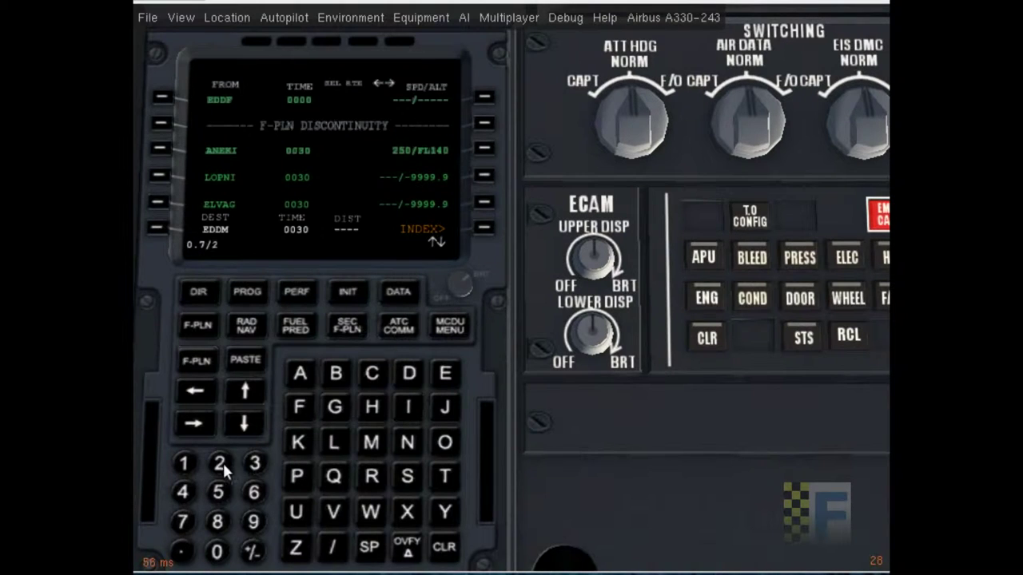
click(218, 492)
click(217, 551)
click(216, 552)
click(217, 552)
click(479, 172)
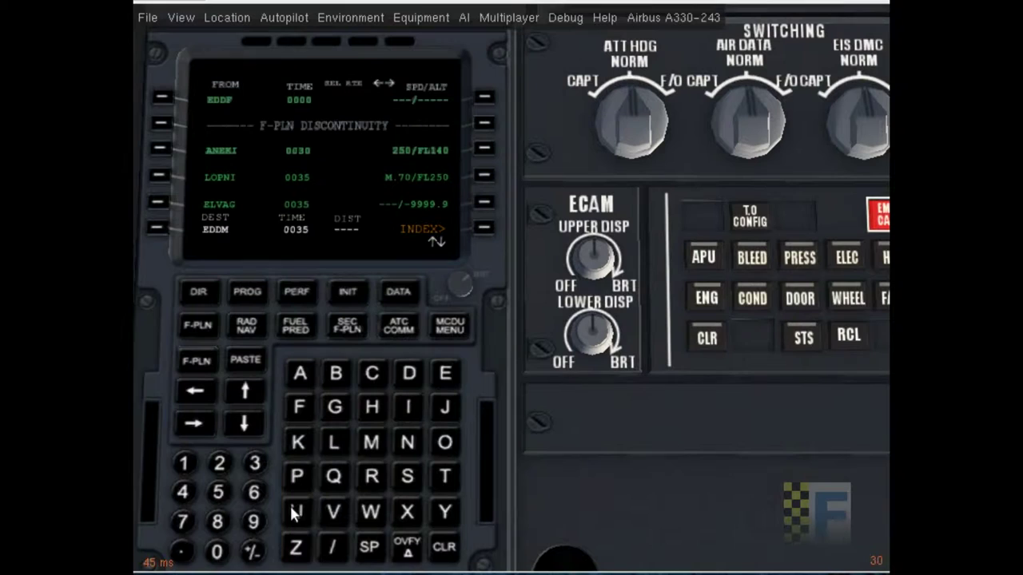
Step: Apply an M.70/FL250 constraint to ELVAG
click(217, 552)
click(182, 552)
click(183, 521)
click(334, 548)
click(218, 464)
click(217, 493)
click(217, 551)
click(217, 552)
click(217, 552)
click(483, 202)
Step: Scroll to BURAM and apply an M.70/FL250 constraint to it
click(245, 423)
click(216, 552)
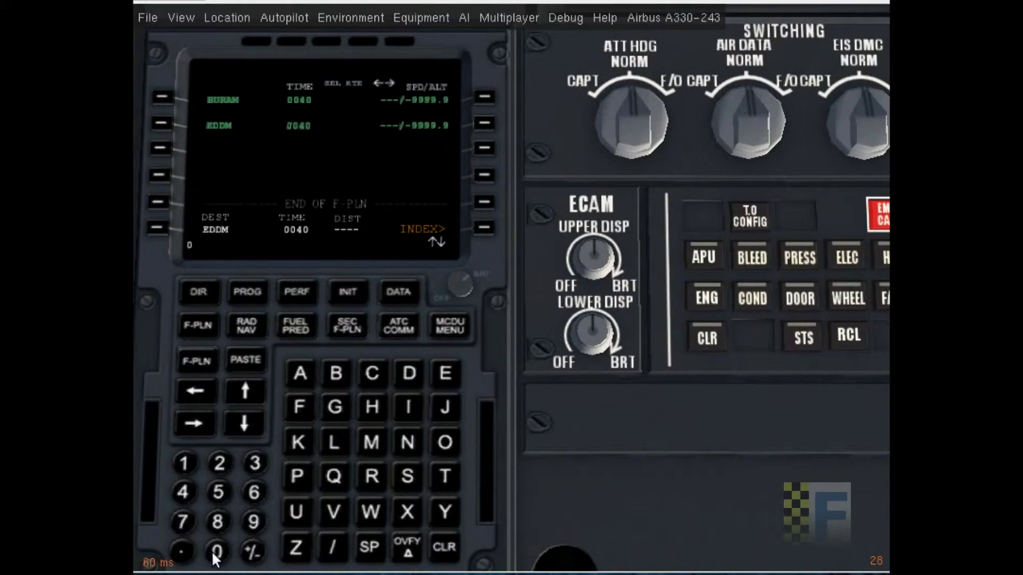
click(182, 551)
click(182, 521)
click(332, 548)
click(219, 463)
click(219, 492)
click(217, 552)
click(217, 552)
Step: Apply M.70/FL250 to EDDM after removing duplicated scratchpad characters
click(217, 552)
click(484, 96)
click(216, 551)
click(181, 551)
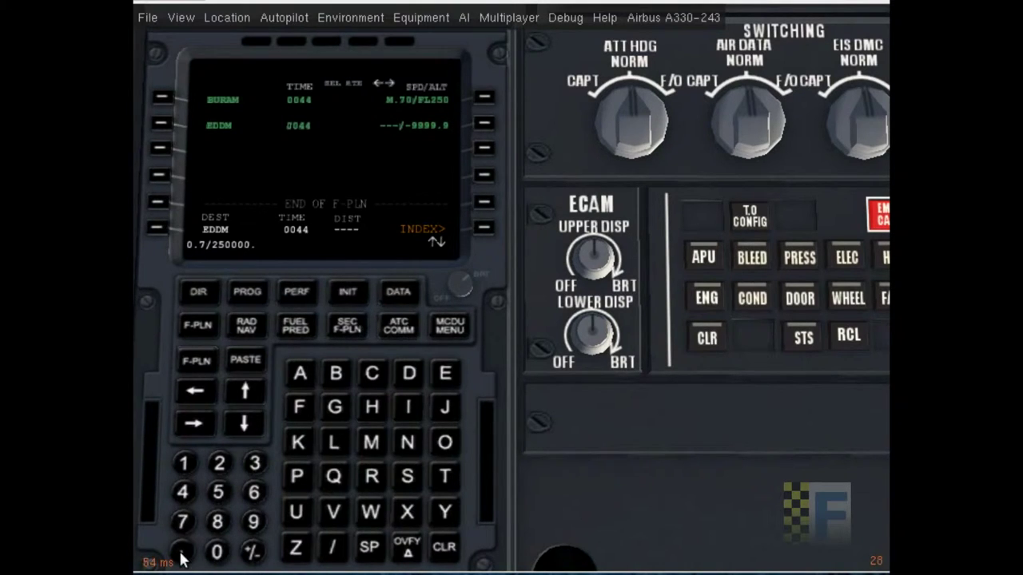
click(182, 524)
click(330, 550)
click(217, 470)
click(218, 491)
click(217, 552)
click(217, 551)
click(217, 552)
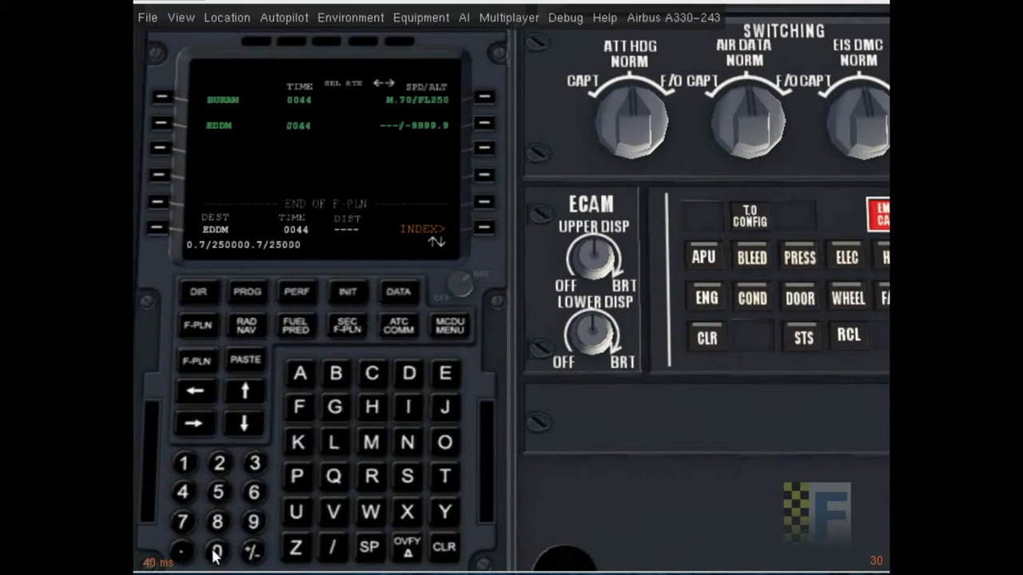
click(444, 548)
click(444, 548)
click(439, 548)
click(436, 548)
click(481, 123)
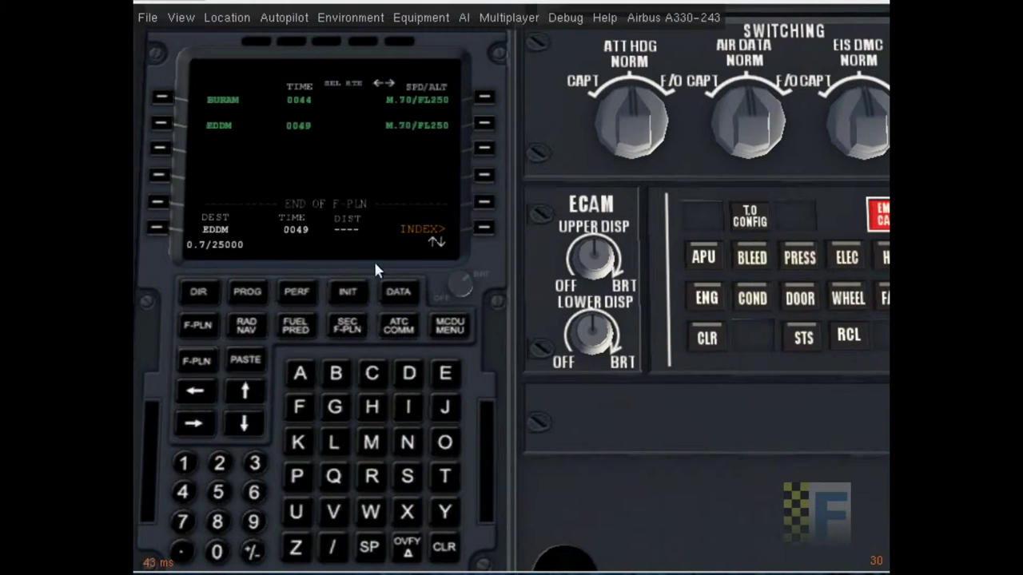
Step: Clear the leftover characters from the MCDU scratchpad
click(450, 543)
click(452, 545)
click(454, 547)
click(454, 549)
Step: Insert the ANEK6L SID departing EDDF runway 18 into the flight plan
click(244, 390)
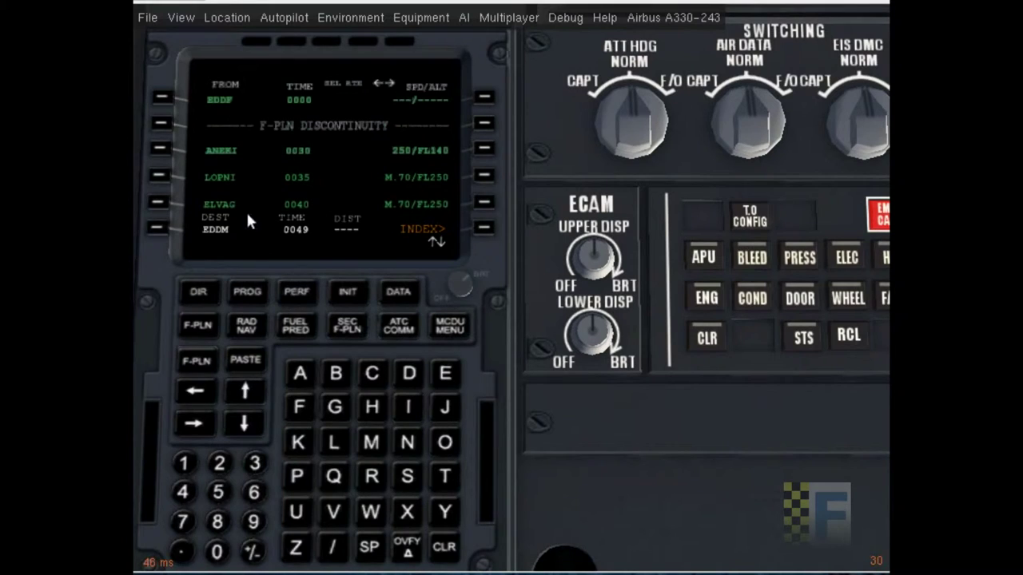
click(160, 99)
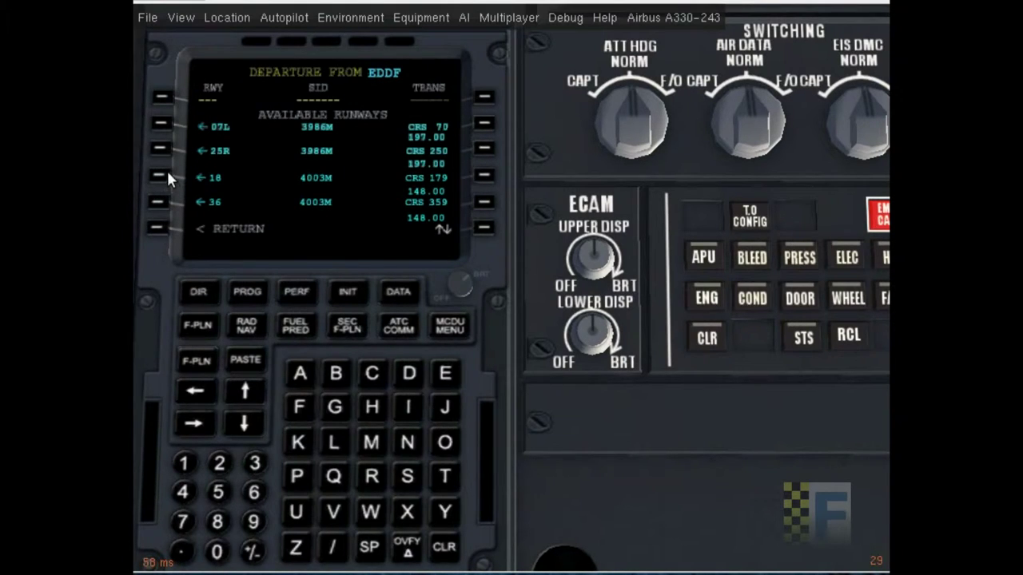
click(162, 174)
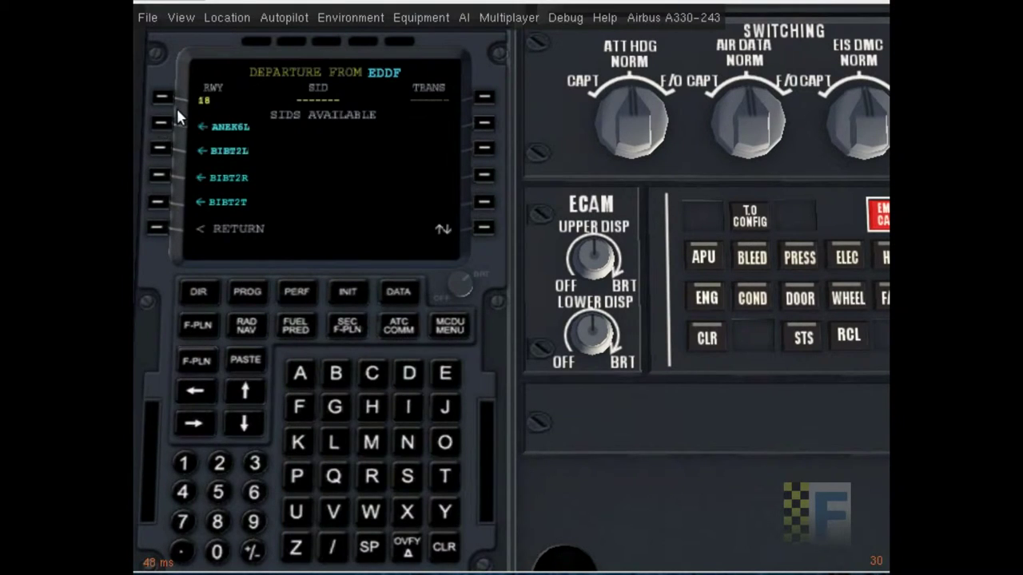
click(162, 124)
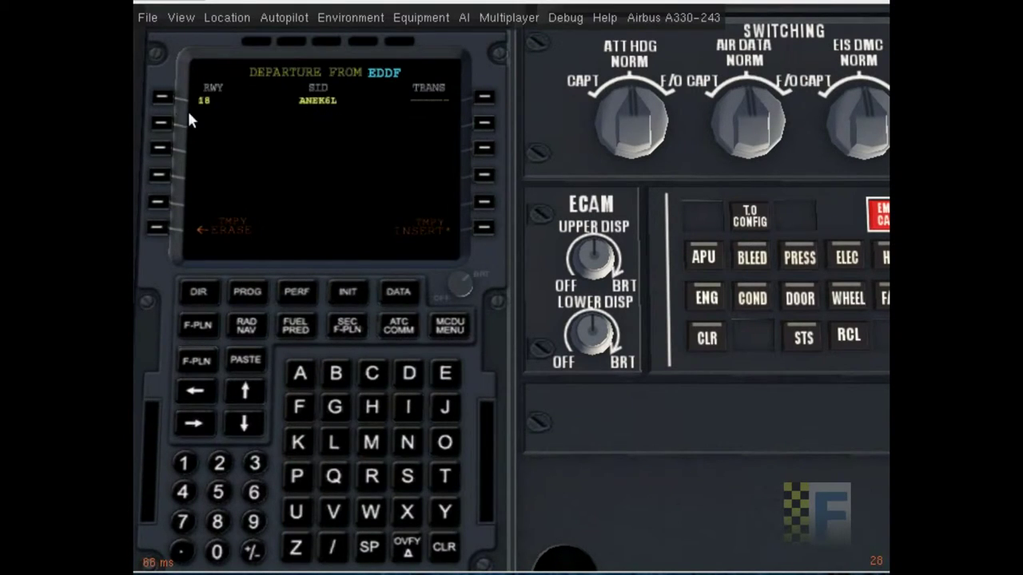
click(484, 229)
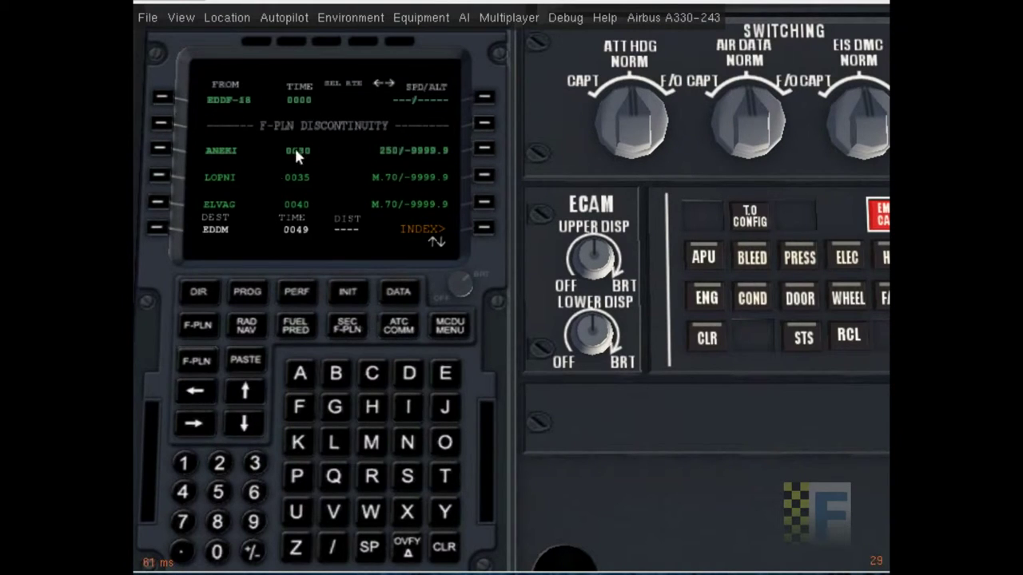
Step: Insert the BURA1A STAR to runway 26R as the EDDM arrival
click(160, 227)
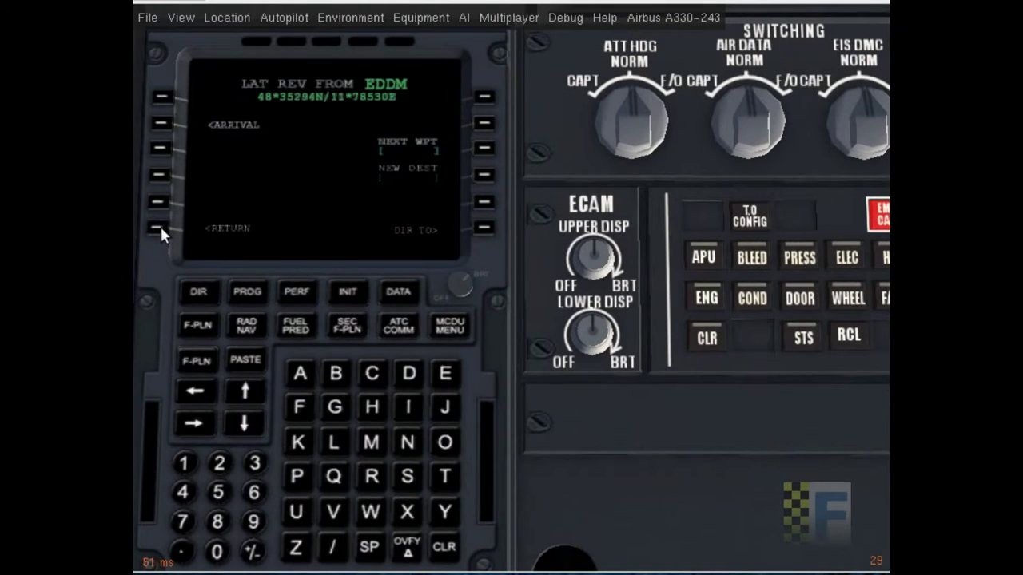
click(159, 124)
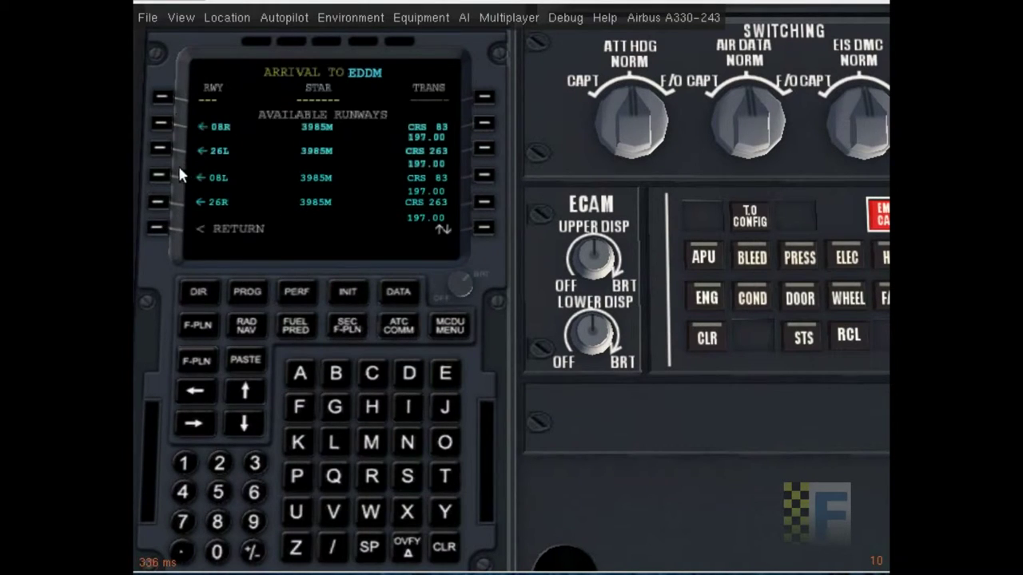
click(156, 201)
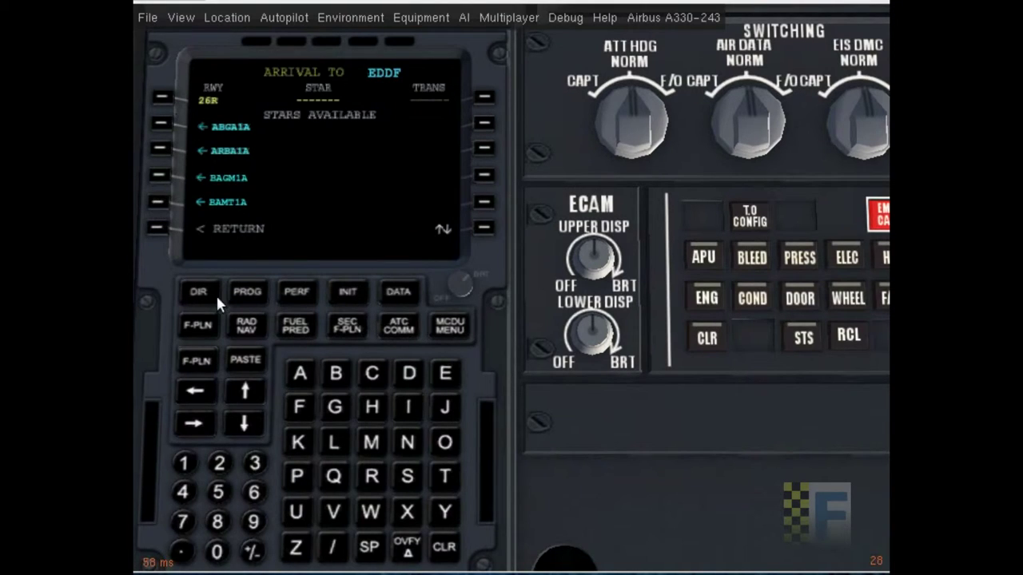
click(244, 421)
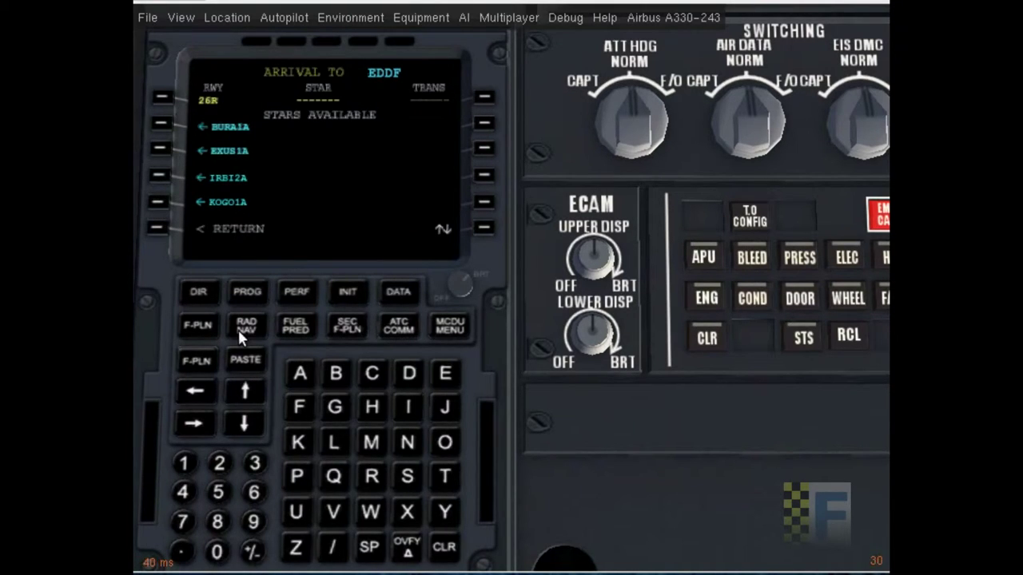
click(161, 123)
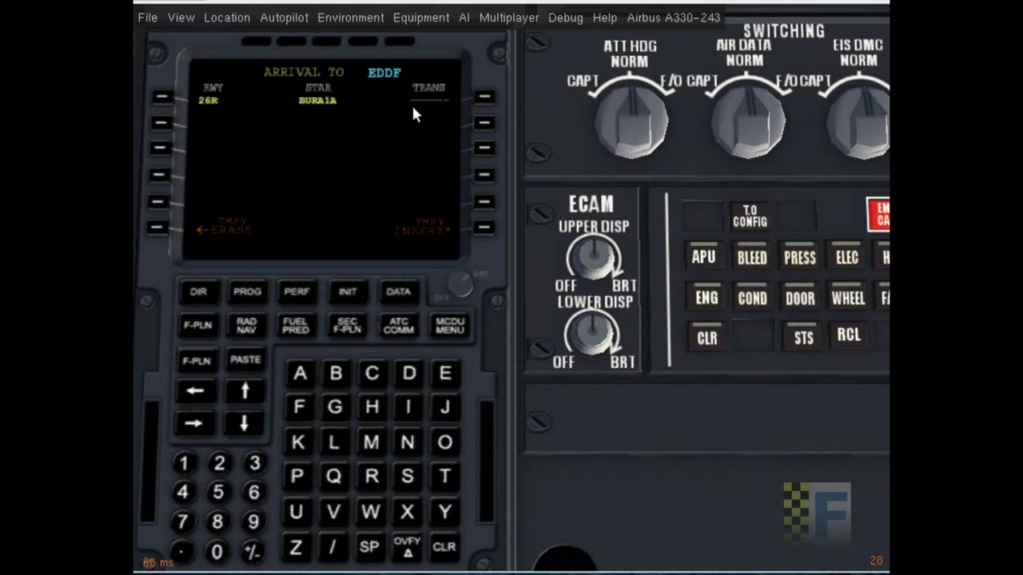
click(483, 228)
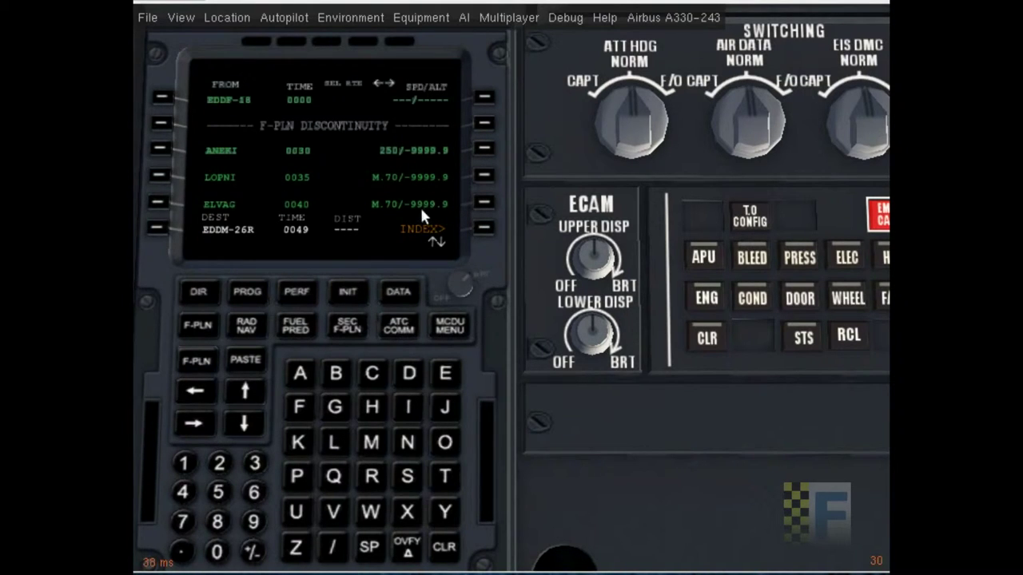
Step: On the INIT fuel prediction page, set block fuel to 45
click(346, 293)
click(194, 426)
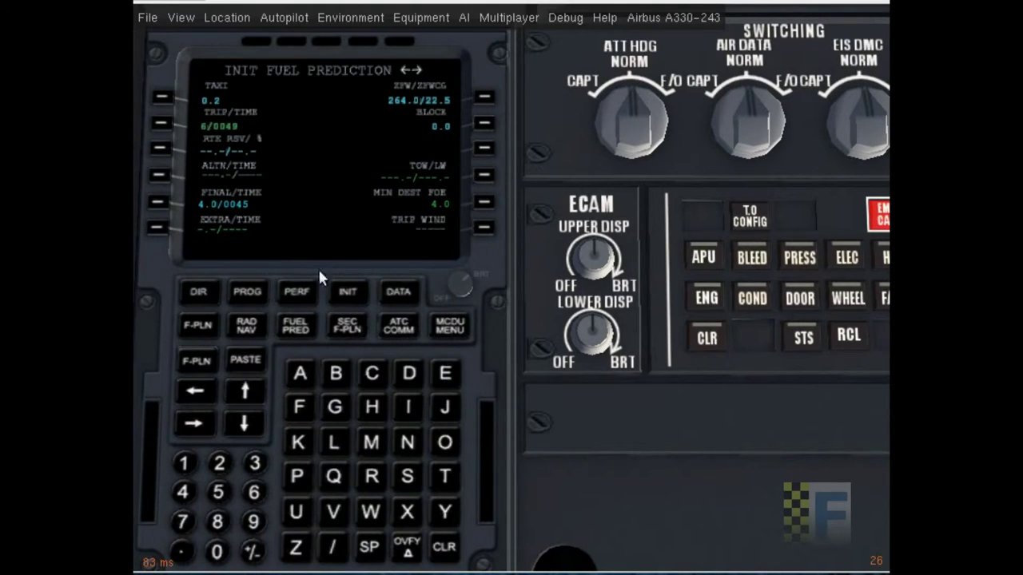
click(183, 492)
click(218, 493)
click(485, 123)
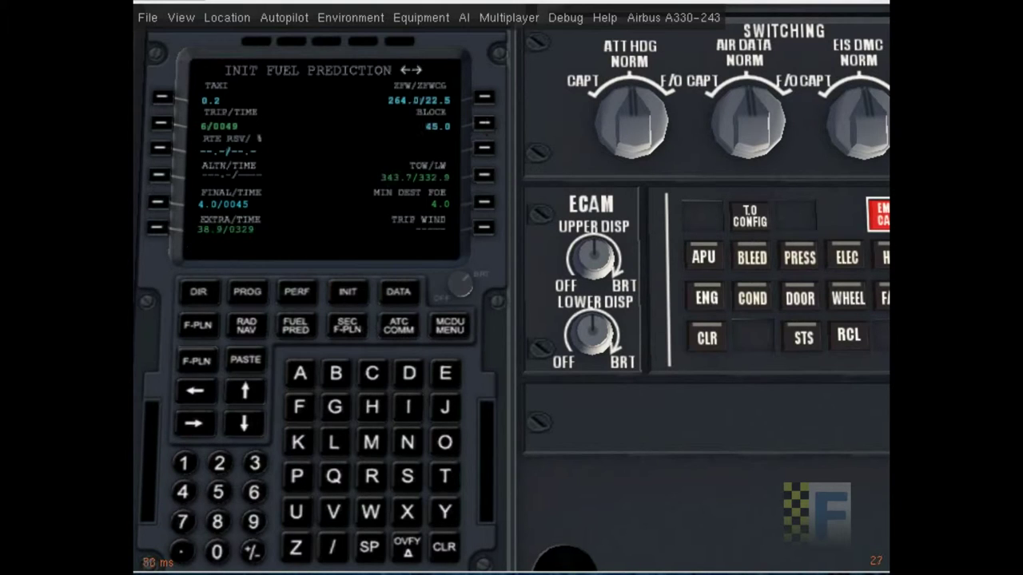
Step: Enter 20/0 into RTE RSV for a 20 percent route reserve
click(220, 473)
click(226, 553)
click(330, 546)
click(216, 551)
click(163, 150)
key(alt+Tab)
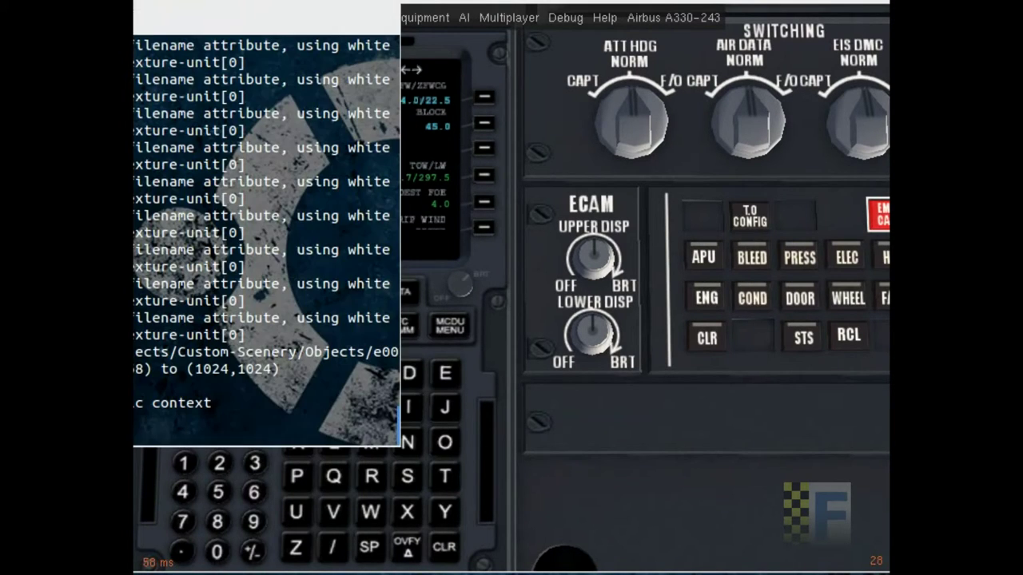
key(alt+Tab)
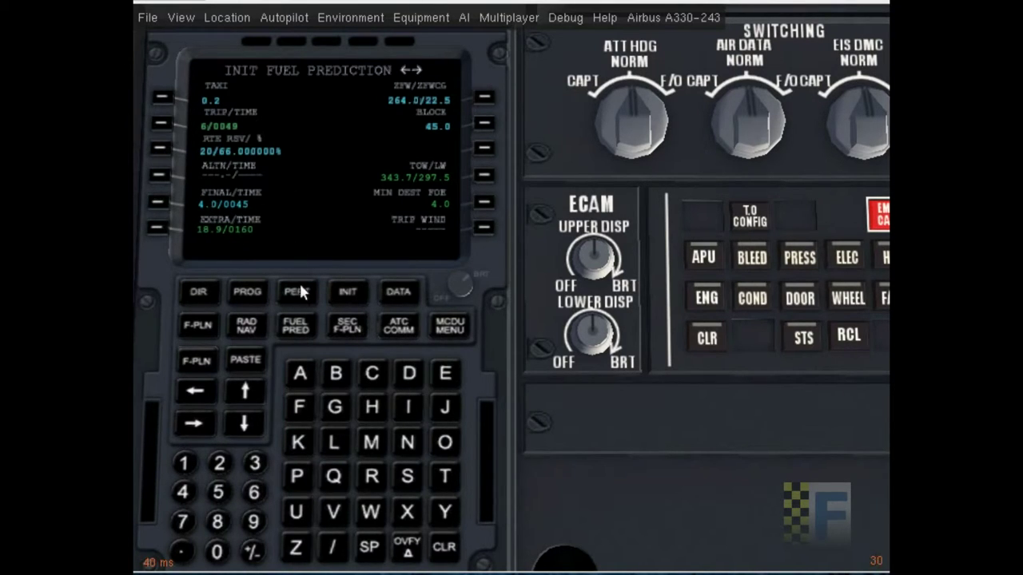
click(410, 17)
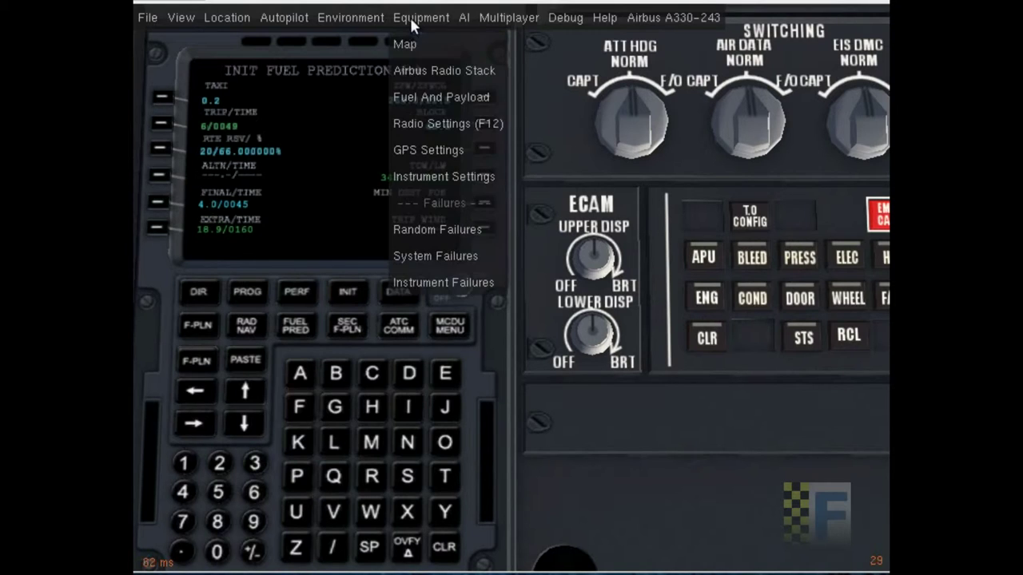
Step: Check Fuel and Payload, then request 46180 kg from the A330 fuel truck and start refuelling
click(440, 100)
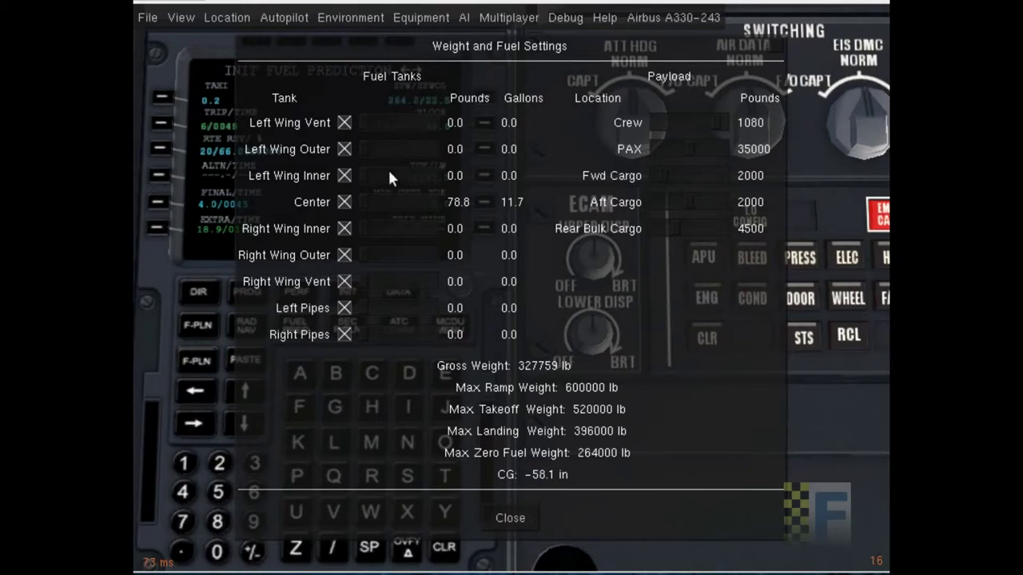
click(503, 518)
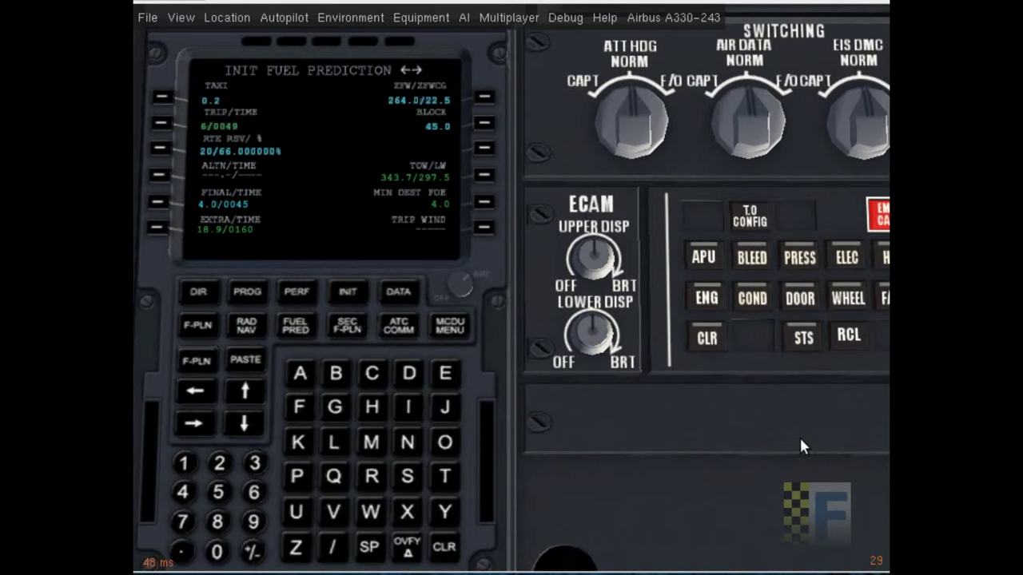
click(673, 17)
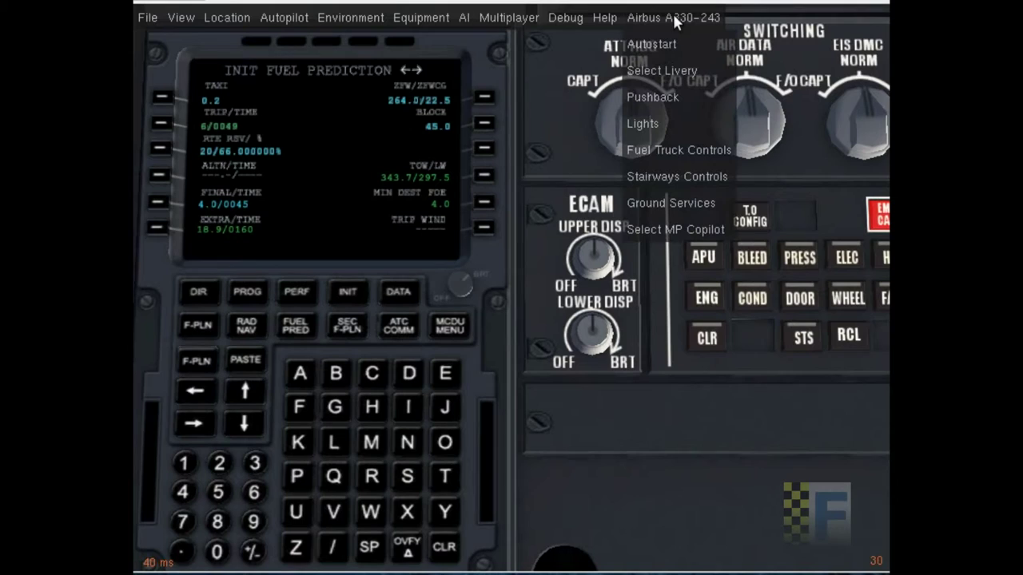
click(656, 149)
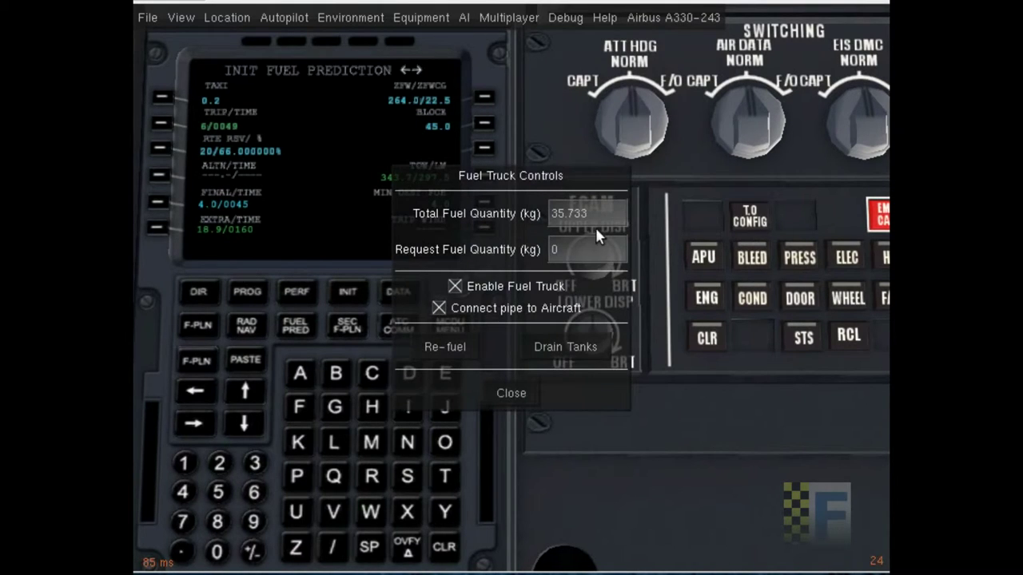
click(589, 250)
text(46180)
click(460, 344)
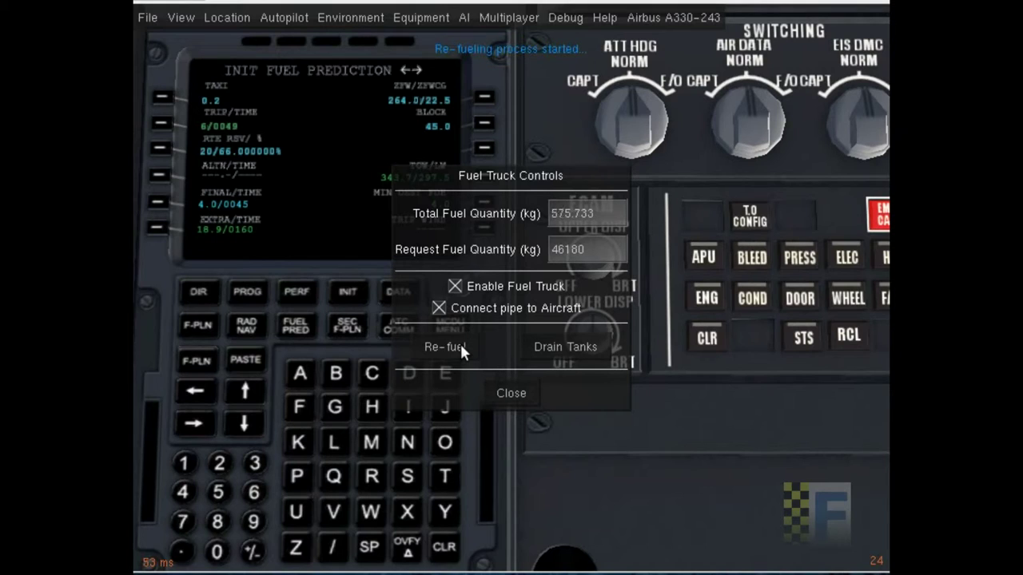
click(505, 395)
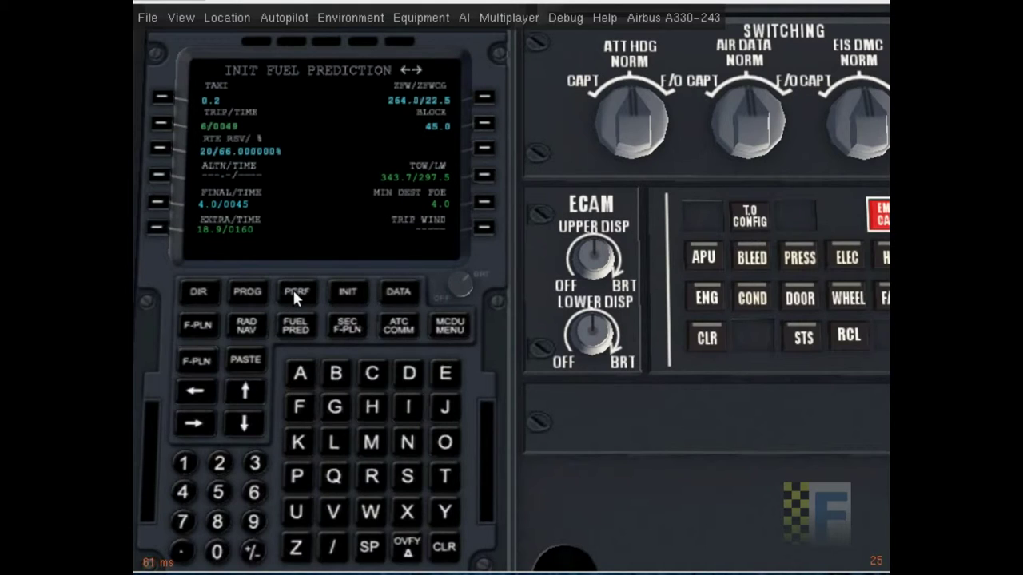
Step: Enter EDDM as the TO point on the PROG page and clear the scratchpad
click(249, 292)
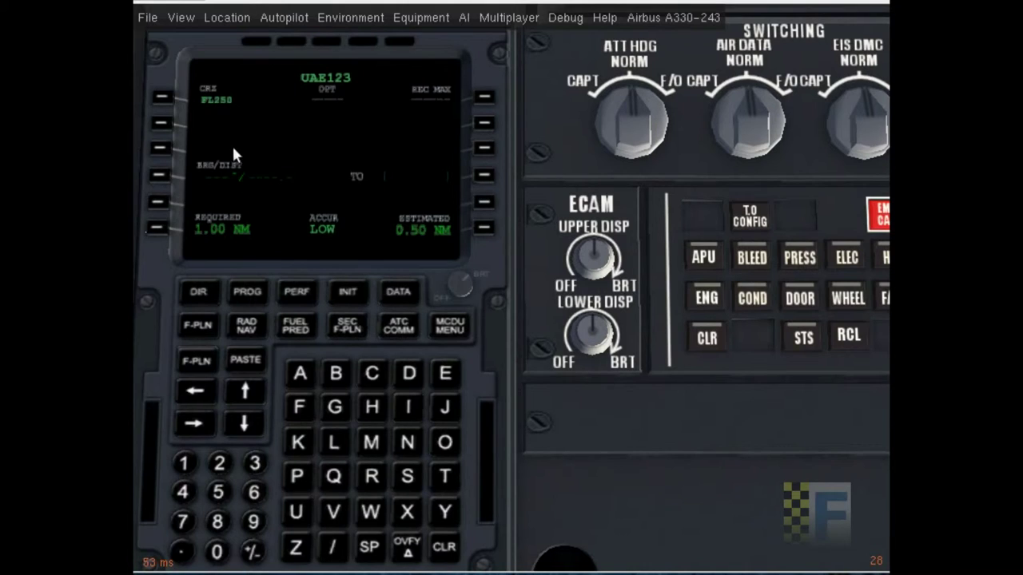
click(445, 373)
click(416, 367)
click(416, 367)
click(370, 442)
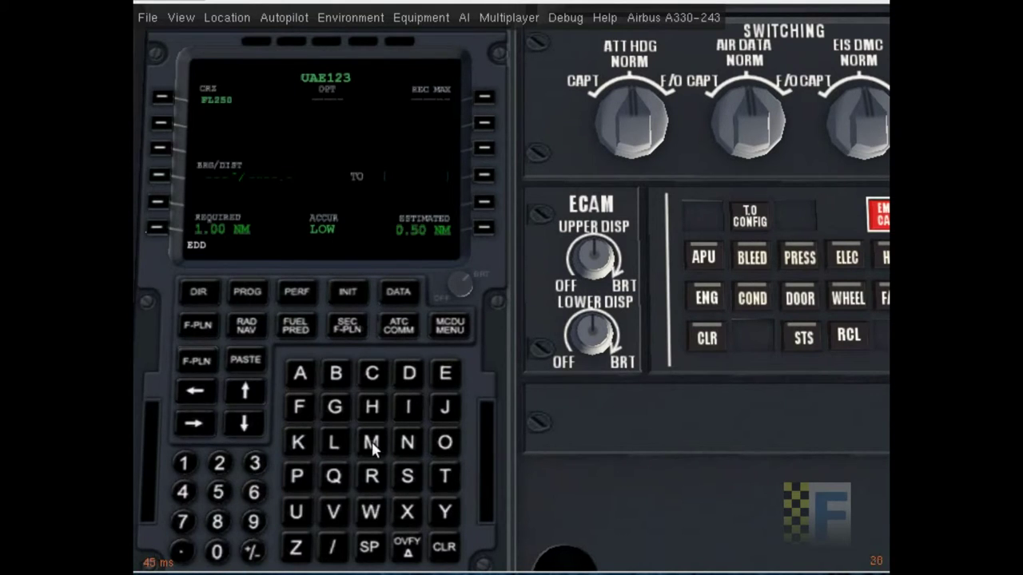
click(483, 175)
click(445, 548)
click(445, 548)
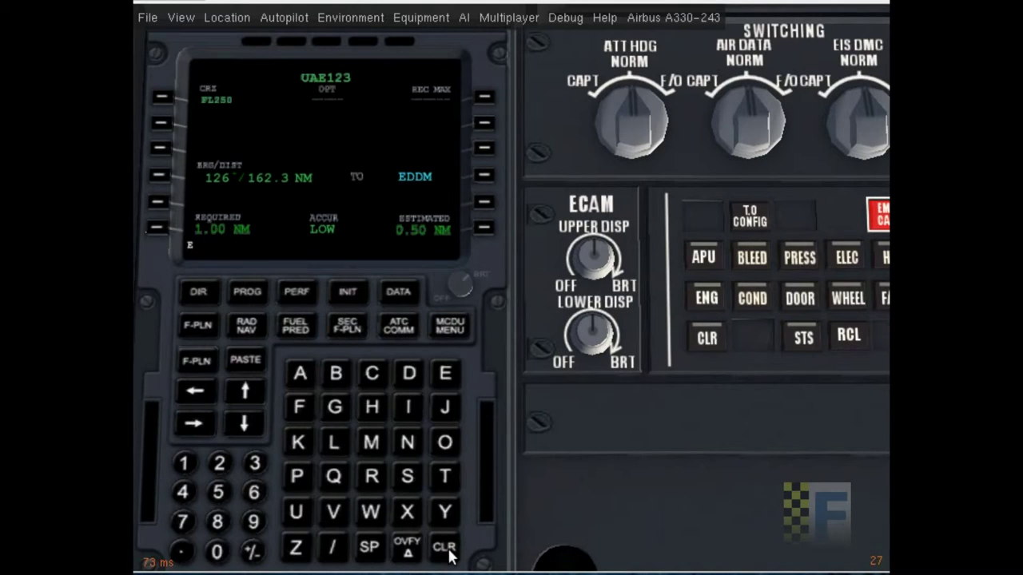
click(445, 548)
click(445, 548)
Step: On the takeoff PERF page, set V1 138, VR 144 and V2 155
click(300, 292)
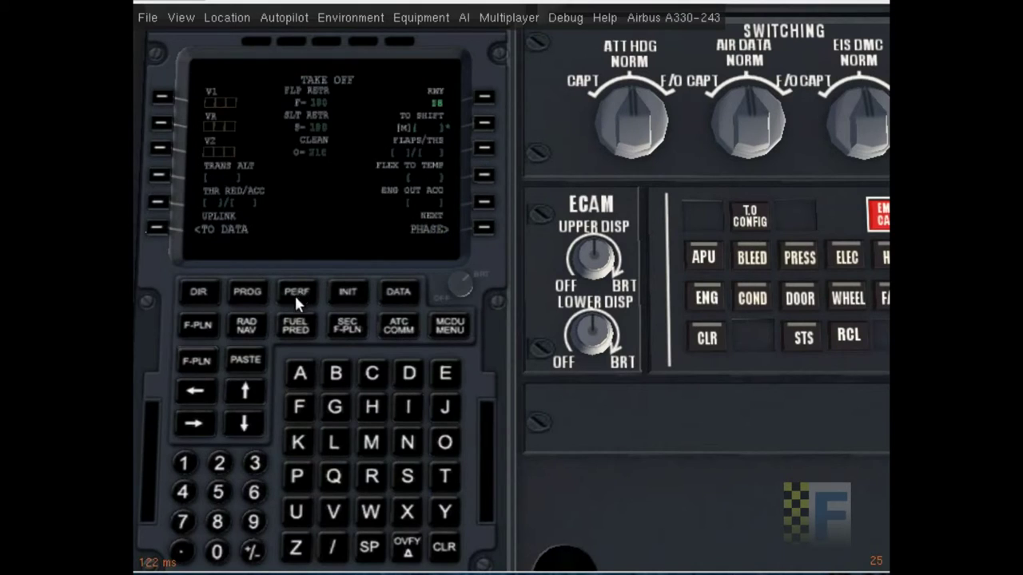
click(178, 465)
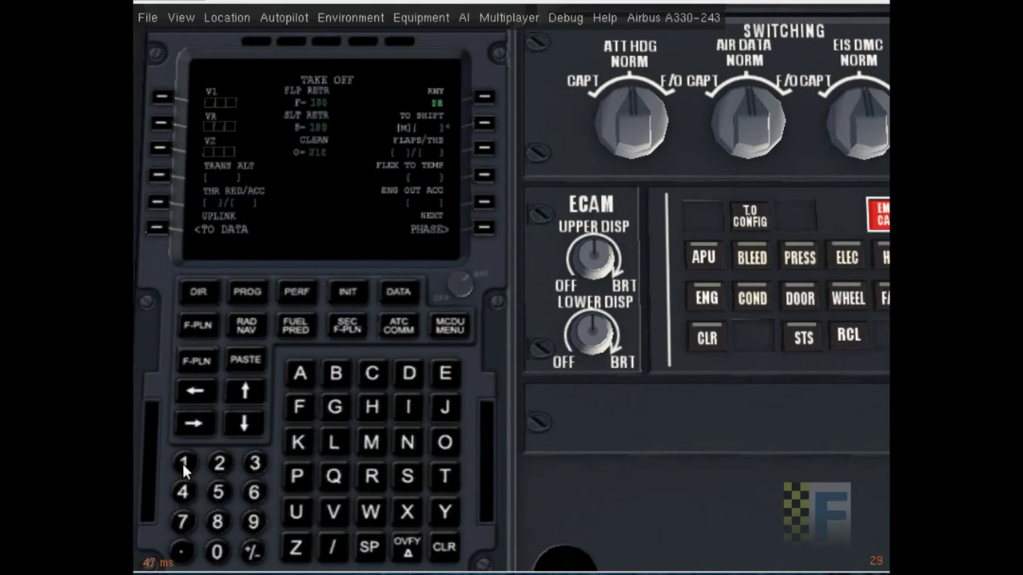
click(246, 463)
click(217, 522)
click(160, 97)
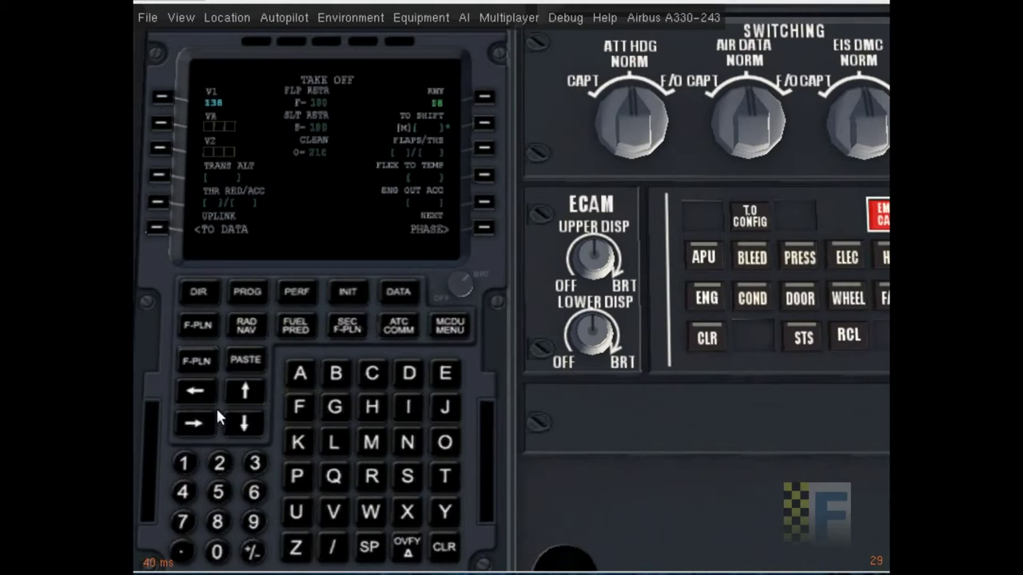
click(183, 464)
click(182, 492)
click(182, 493)
click(160, 123)
click(187, 463)
double_click(220, 493)
click(162, 149)
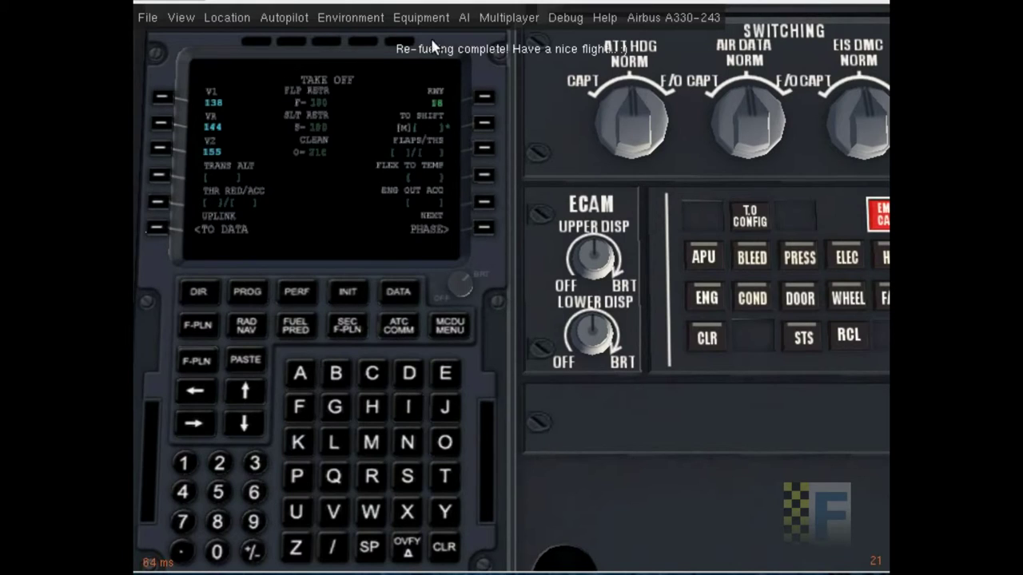
Step: Dismiss the equipment menu and advance to the CLIMB performance phase
click(508, 16)
click(421, 17)
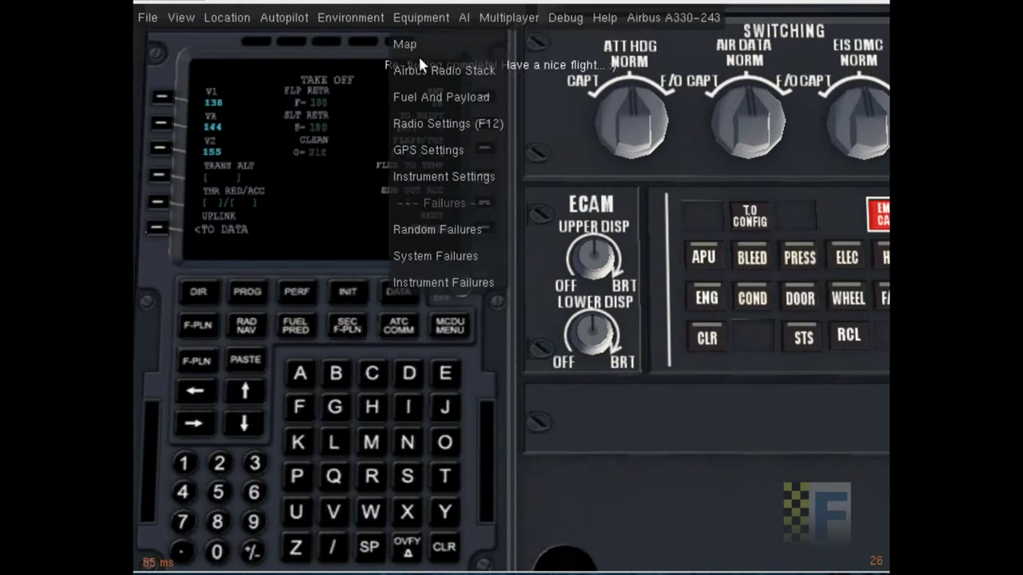
click(214, 138)
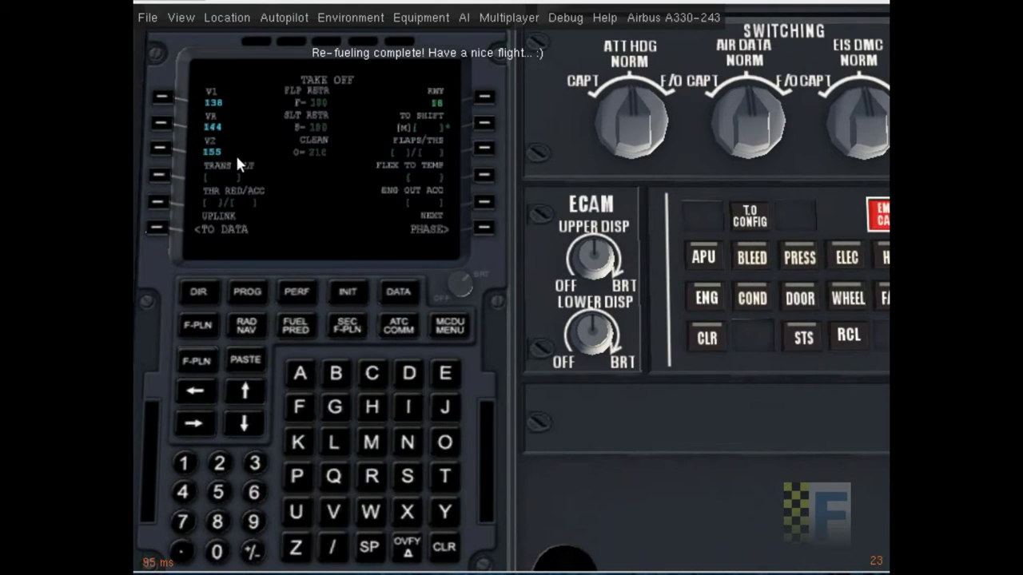
click(482, 227)
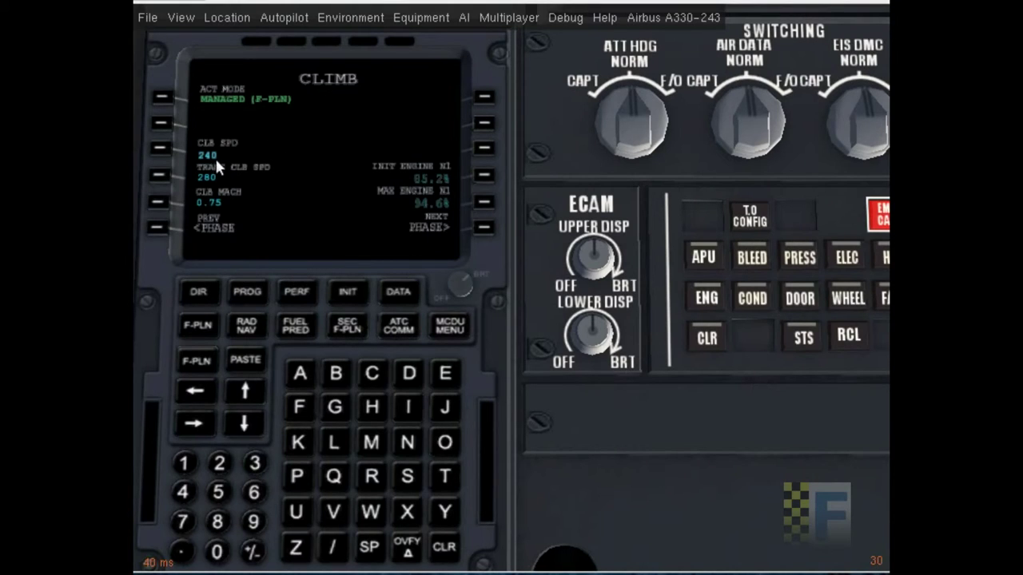
Step: Set climb speed 250 and climb Mach 0.68 on the CLIMB page
click(219, 465)
click(217, 491)
click(217, 552)
click(160, 148)
click(216, 551)
click(184, 551)
click(253, 492)
click(218, 521)
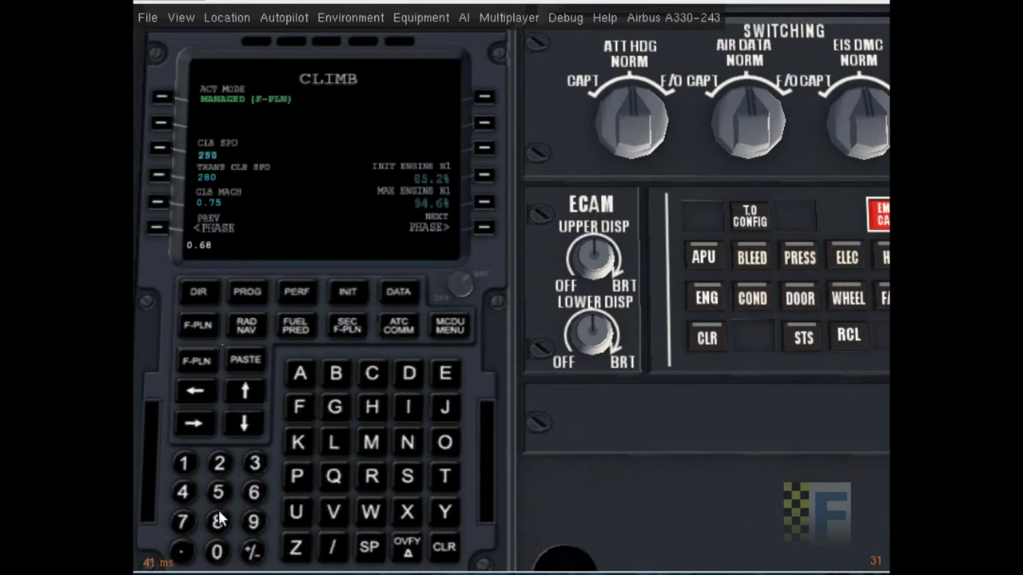
click(160, 202)
Step: Move to the CRUISE phase and set cruise Mach 0.70
click(482, 227)
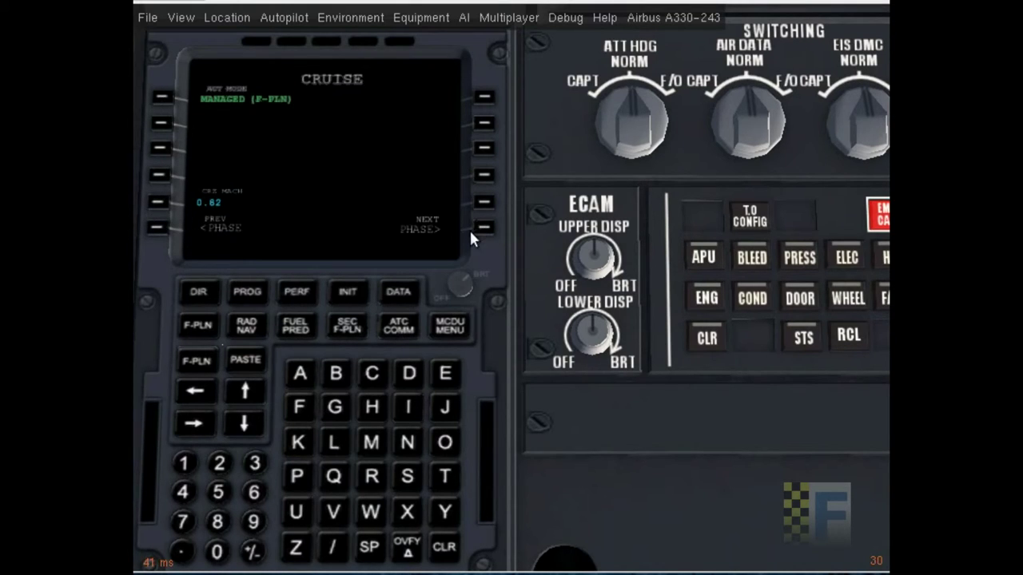
click(216, 551)
click(183, 551)
click(182, 521)
click(159, 202)
Step: Set descent Mach 0.65 on the DESCENT page, then advance to APPROACH
click(483, 228)
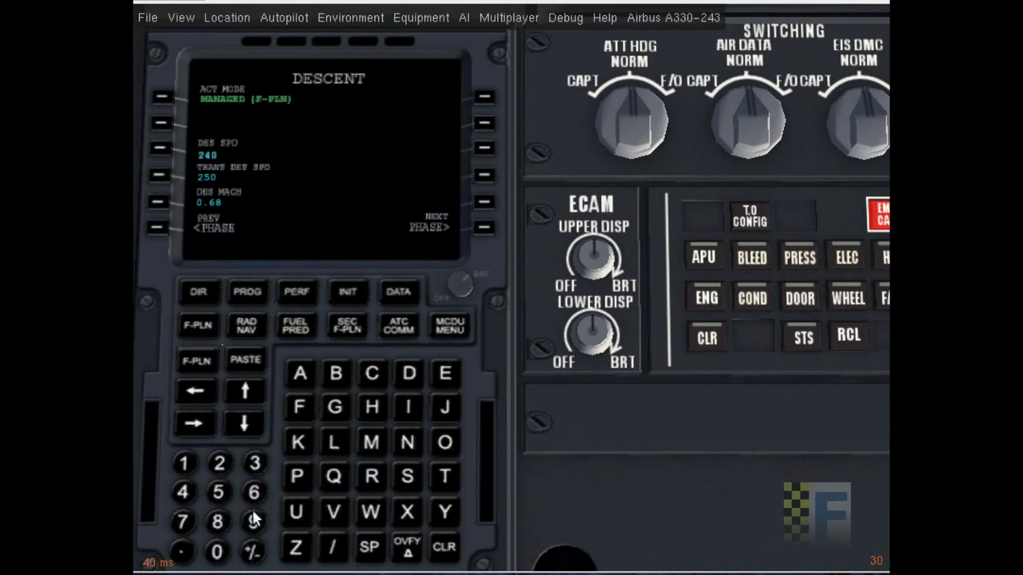
click(217, 551)
click(182, 552)
click(254, 491)
click(218, 492)
click(154, 203)
click(162, 95)
click(485, 229)
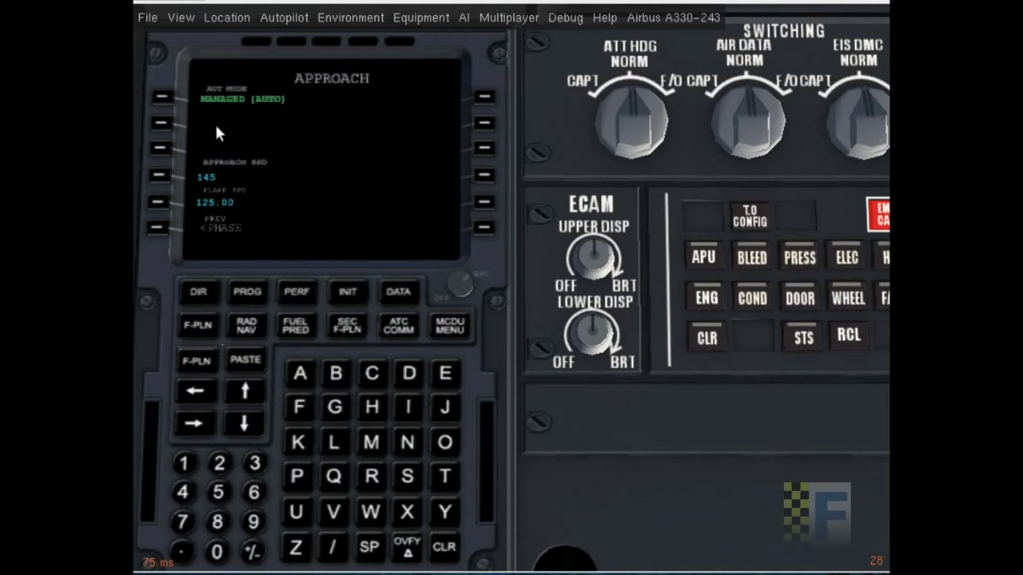
click(163, 95)
click(164, 96)
Step: Open the RAD NAV page and find RID among the navaids south of EDDF on the map
click(249, 335)
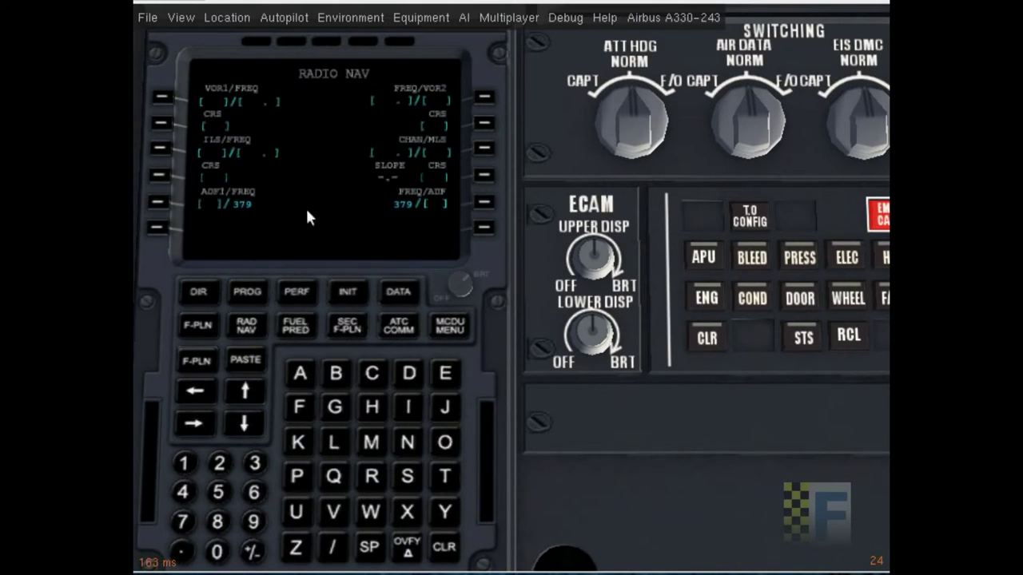
click(418, 17)
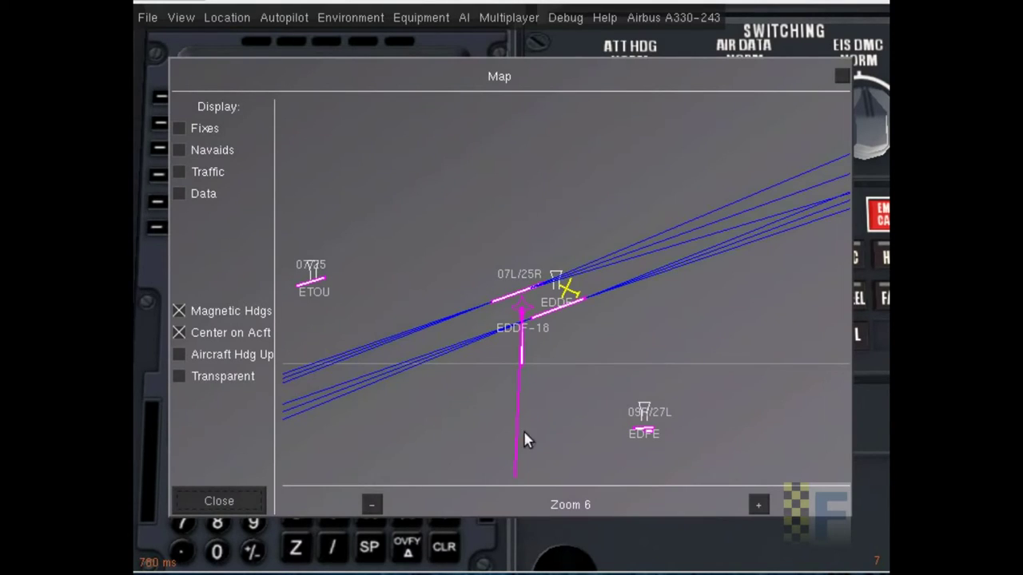
drag(525, 434, 541, 322)
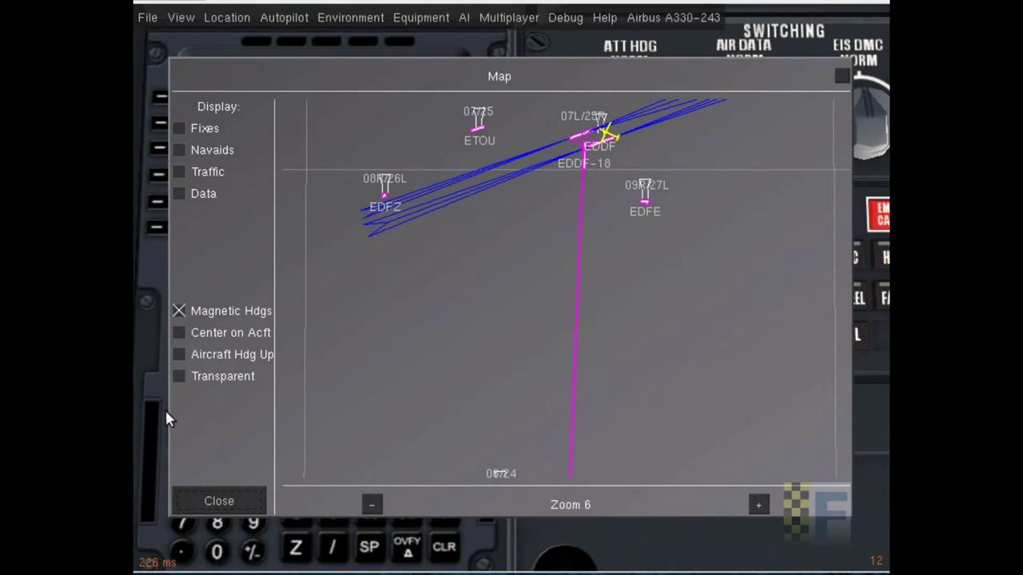
scroll(179, 374, down, 1)
click(179, 376)
click(179, 332)
scroll(179, 332, down, 1)
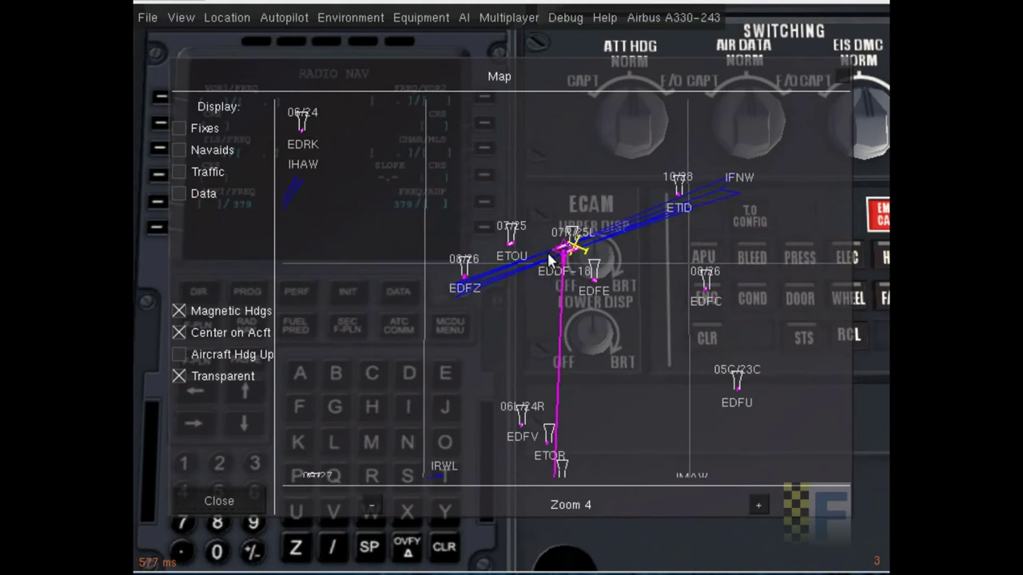
drag(550, 257, 506, 121)
click(178, 151)
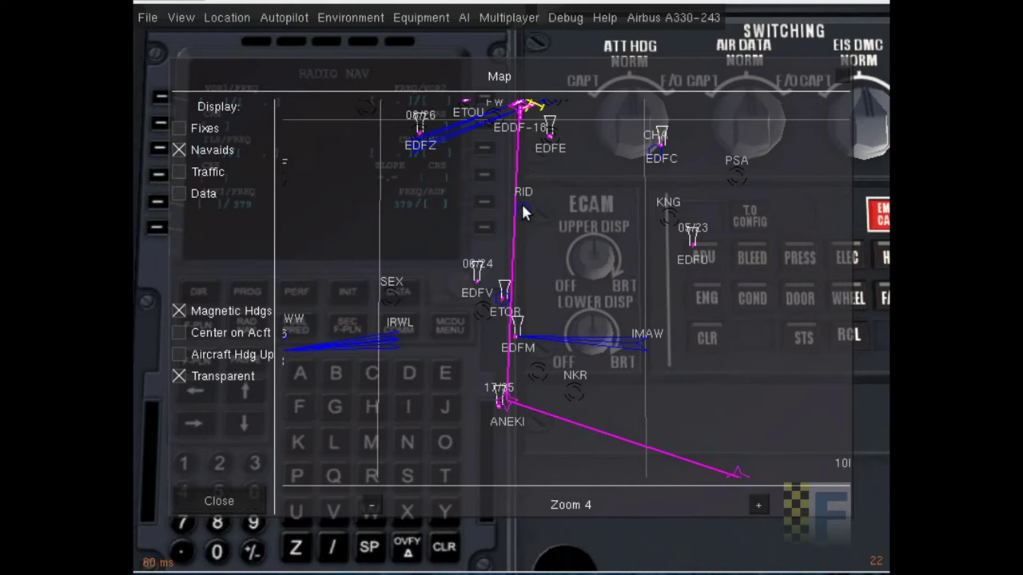
click(843, 71)
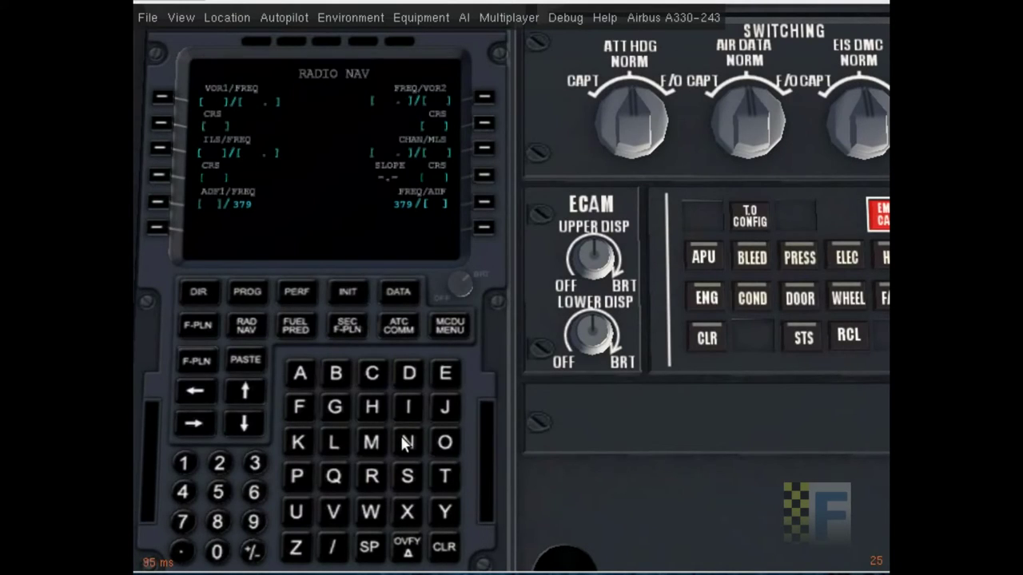
Step: Tune VOR1 to RID (112.20) via left line key 1, then reopen the navigation map
click(369, 476)
click(404, 409)
click(415, 381)
click(162, 96)
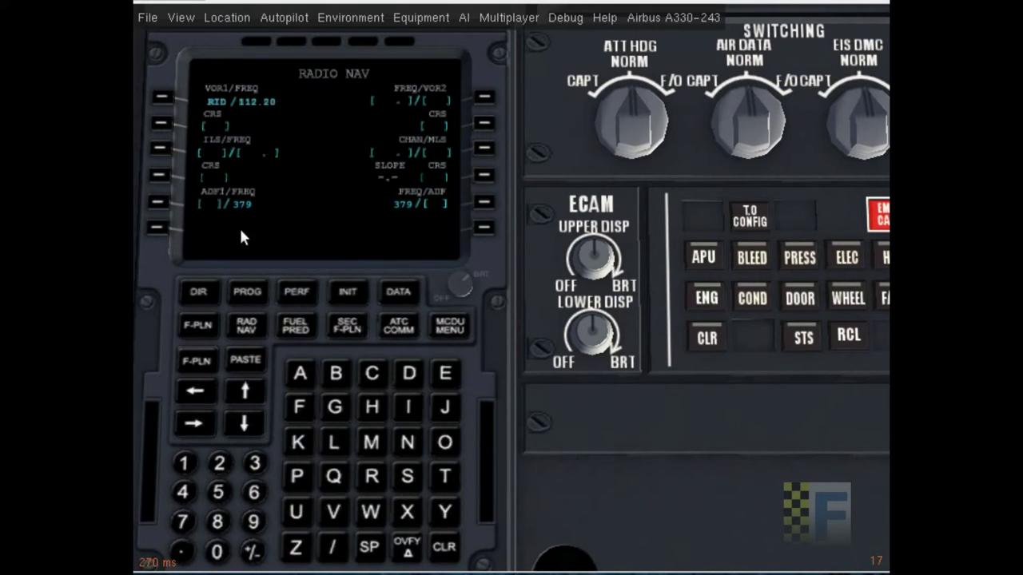
click(394, 18)
click(412, 46)
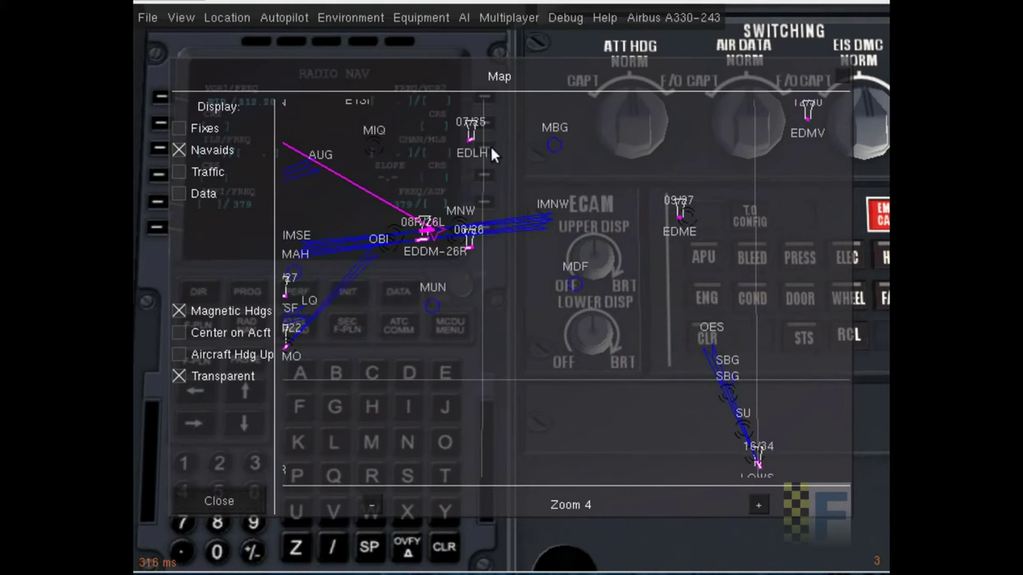
Step: Zoom and pan the map to locate the EDDM runway 26R ILS frequency, then close it
scroll(482, 133, up, 1)
scroll(614, 366, up, 1)
scroll(615, 366, up, 1)
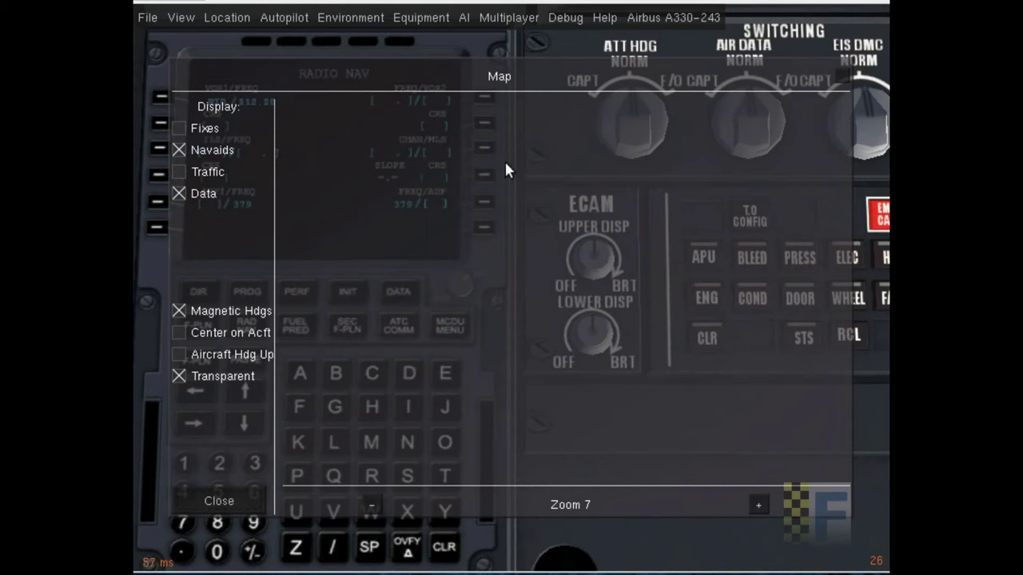
scroll(582, 280, down, 1)
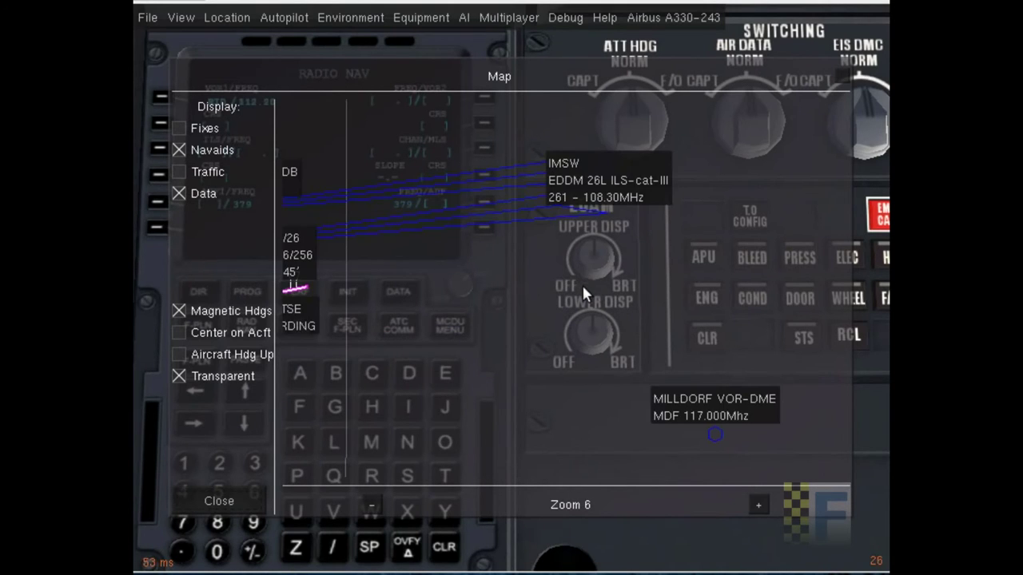
drag(548, 193, 679, 364)
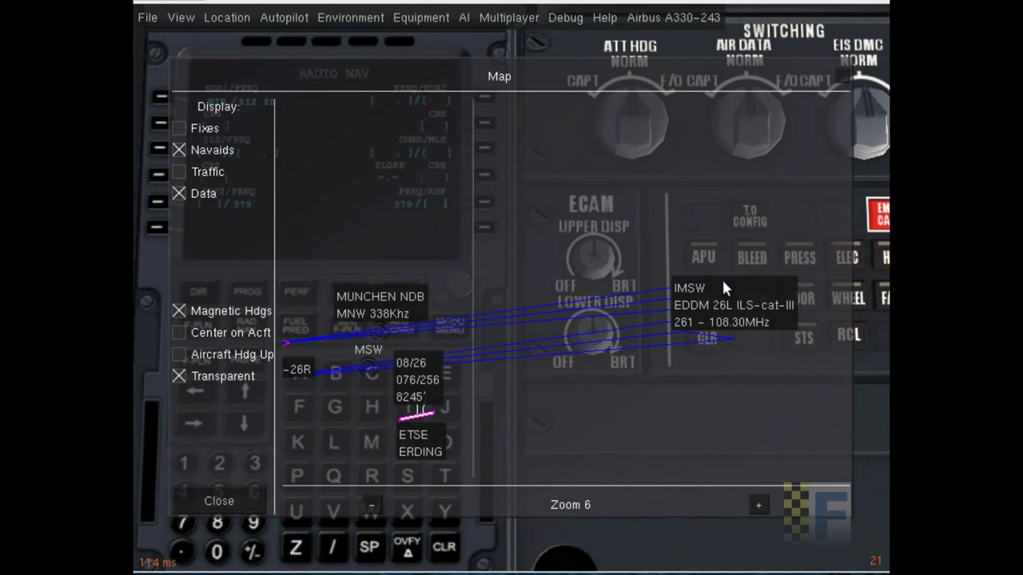
drag(612, 326, 599, 557)
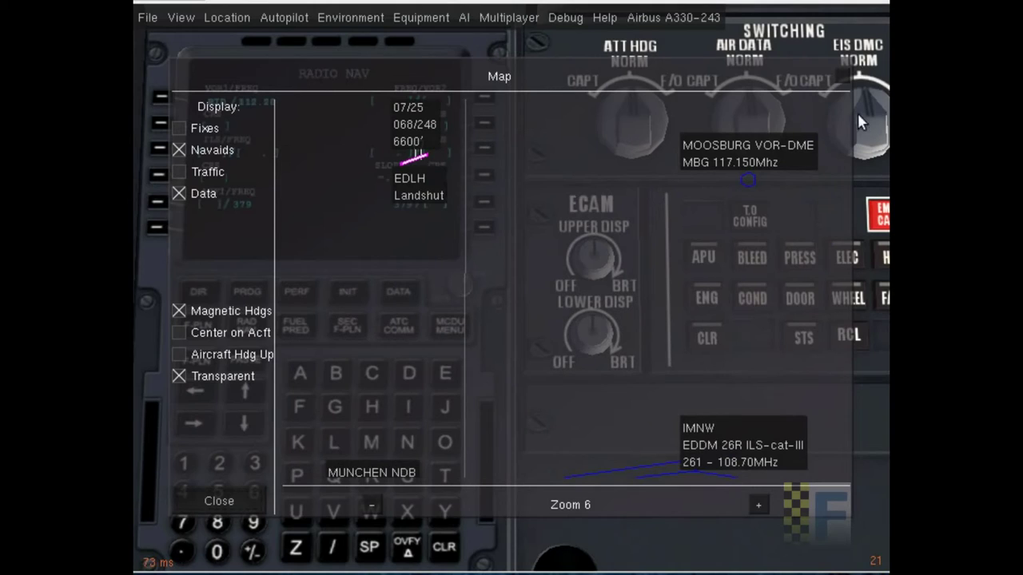
click(219, 501)
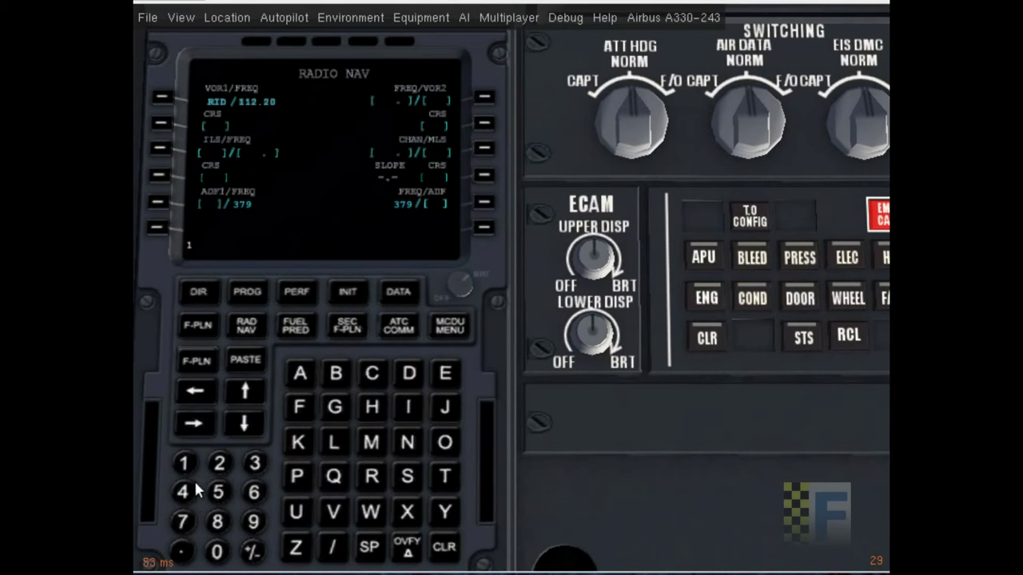
Step: Load 108.70 into the ILS/FREQ field and return the MCDU to the INIT page
click(216, 551)
click(217, 521)
click(181, 553)
click(182, 521)
click(217, 551)
click(161, 149)
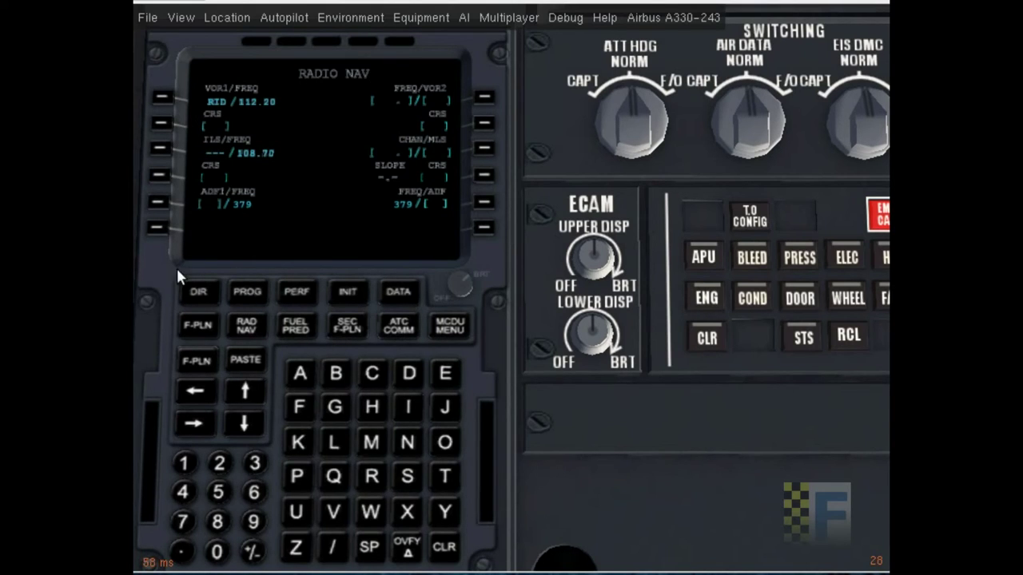
click(353, 290)
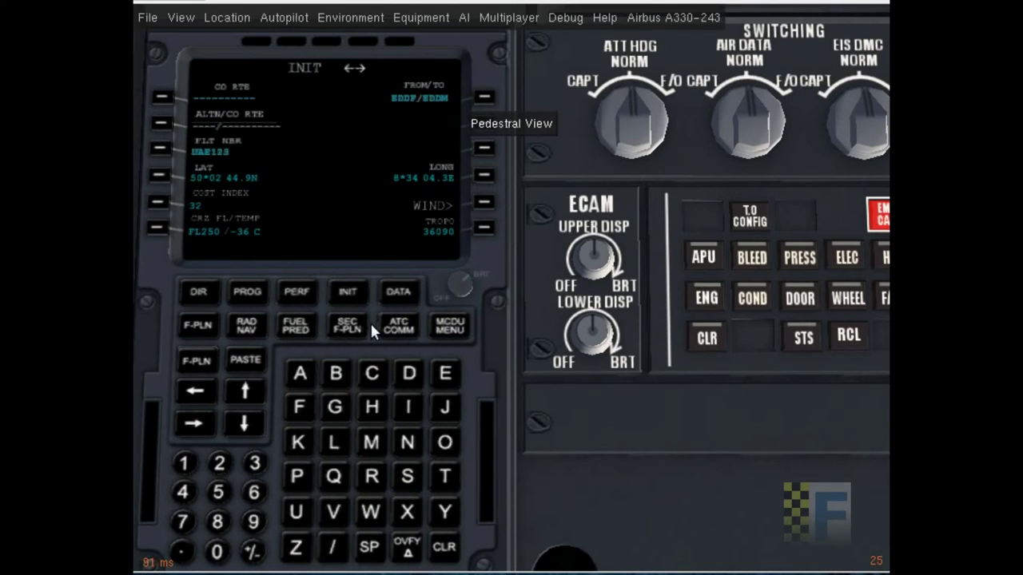
Step: In copilot view, turn off WPT and CSTR symbols on the first officer's navigation display
key(v)
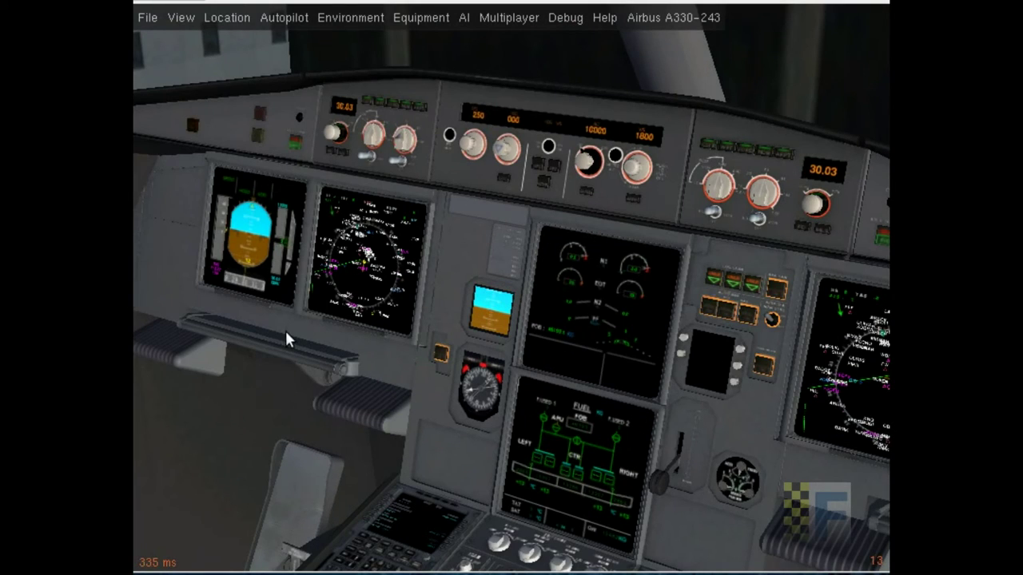
right_click(544, 285)
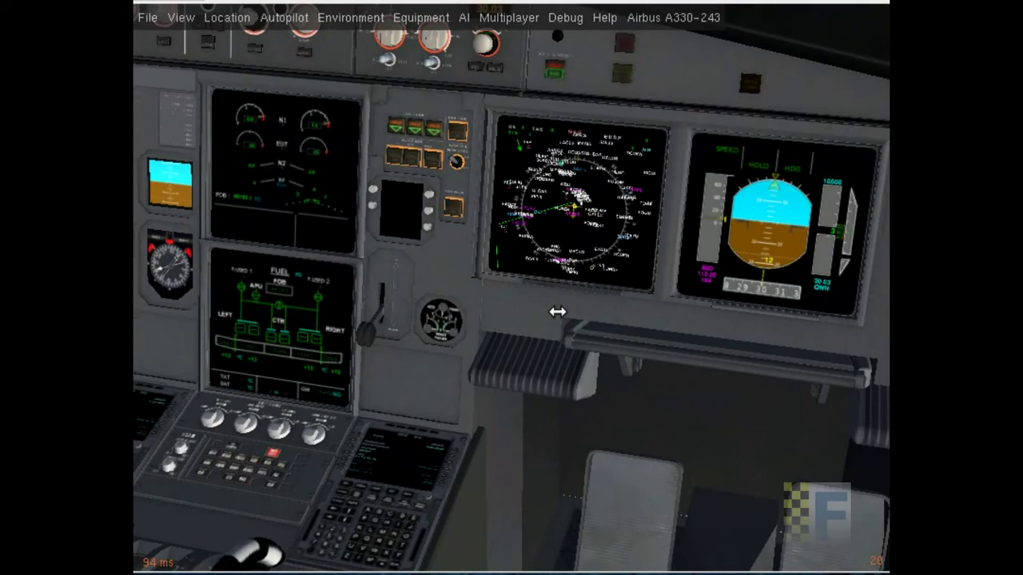
scroll(558, 312, up, 5)
right_click(551, 290)
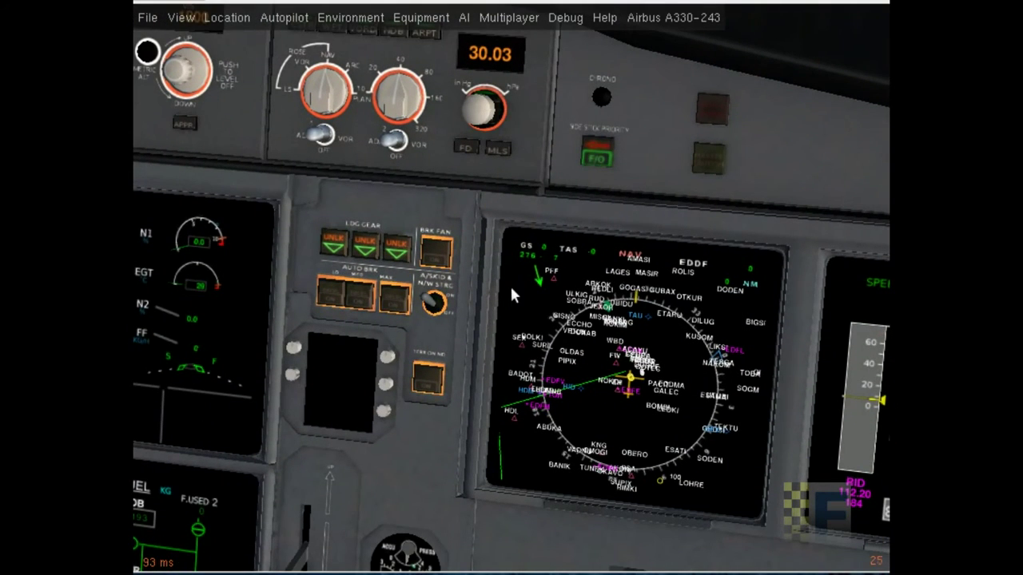
right_click(444, 135)
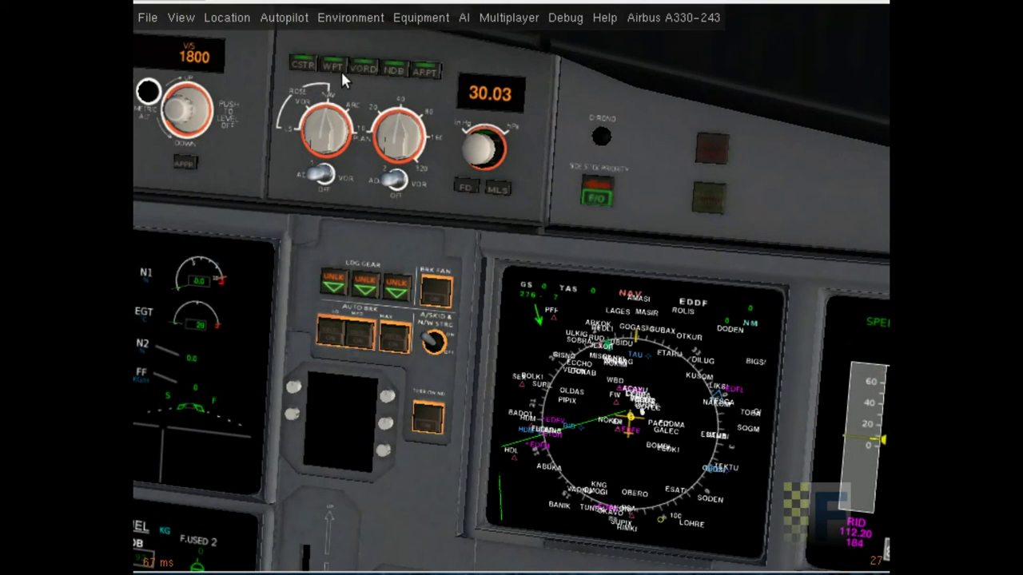
click(341, 69)
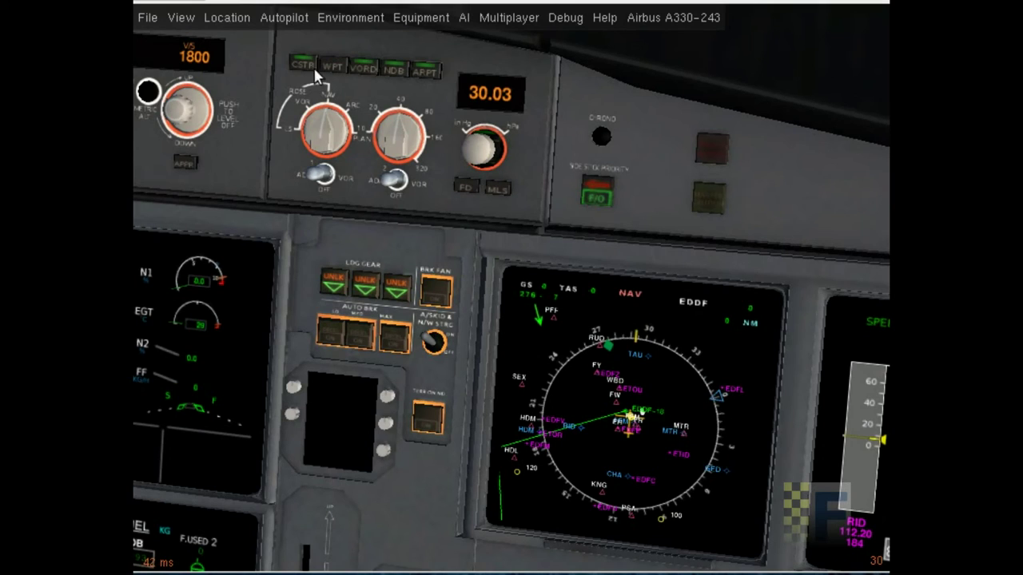
click(306, 63)
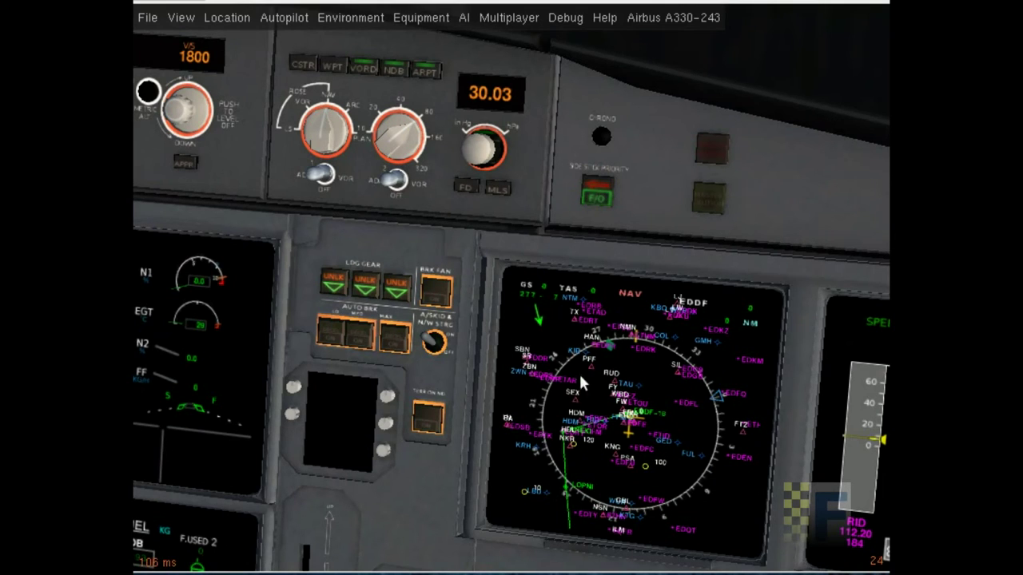
Step: Reduce the first officer's navigation display range and zoom in on the FCU
click(409, 157)
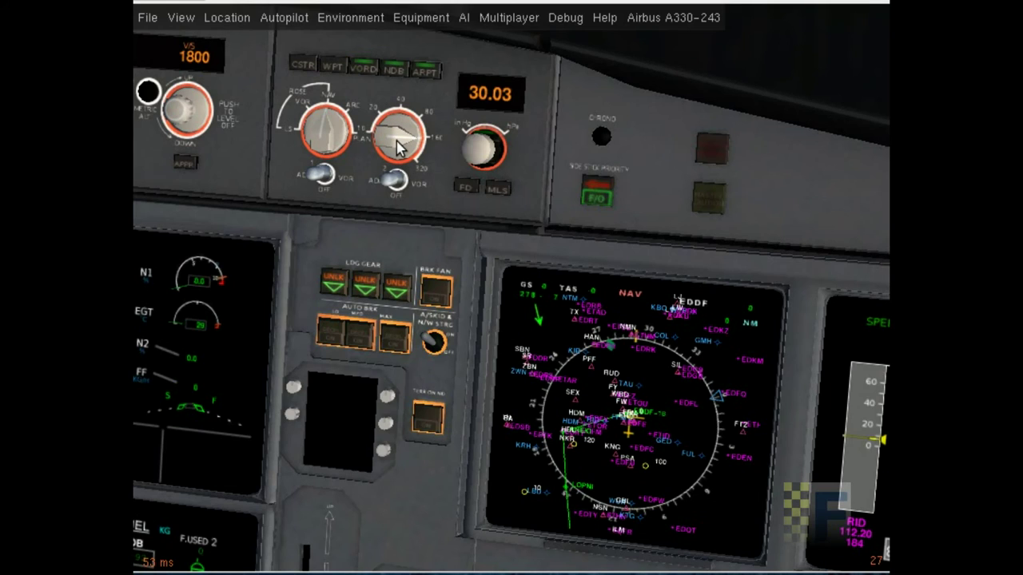
click(398, 146)
click(397, 146)
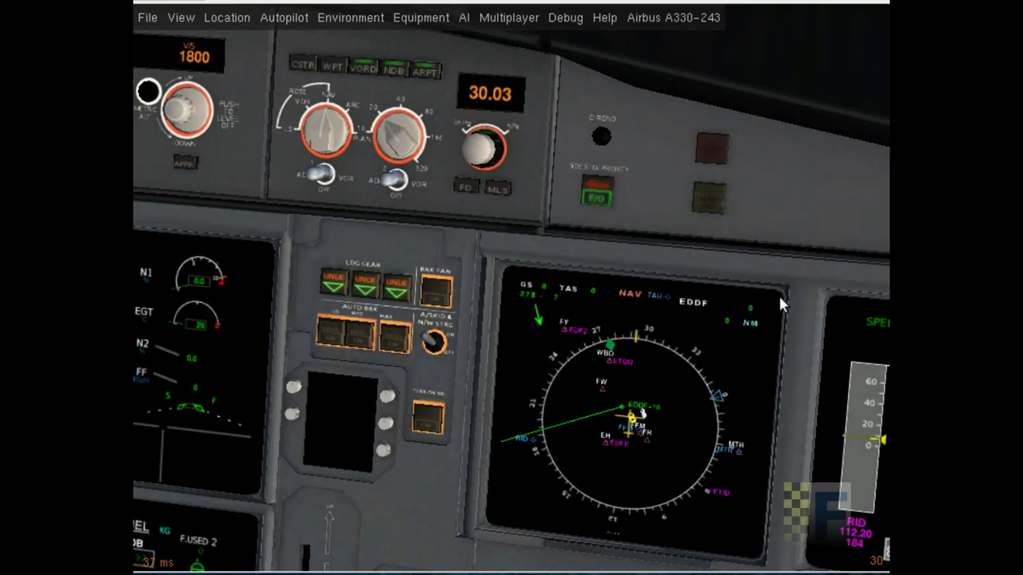
drag(508, 282, 482, 269)
scroll(445, 274, down, 3)
scroll(483, 283, down, 3)
scroll(484, 298, up, 5)
scroll(482, 272, up, 2)
scroll(480, 258, up, 3)
scroll(482, 268, up, 1)
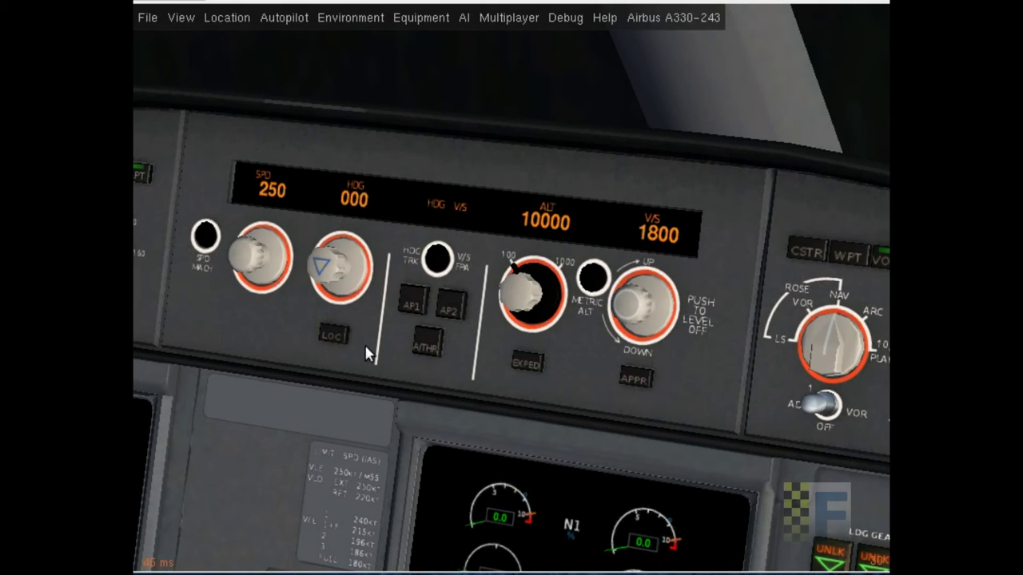
Step: Set the FCU altitude increment to 1000 and target 25000 ft at 2500 vertical speed
click(557, 304)
scroll(512, 302, up, 1)
scroll(512, 302, up, 20)
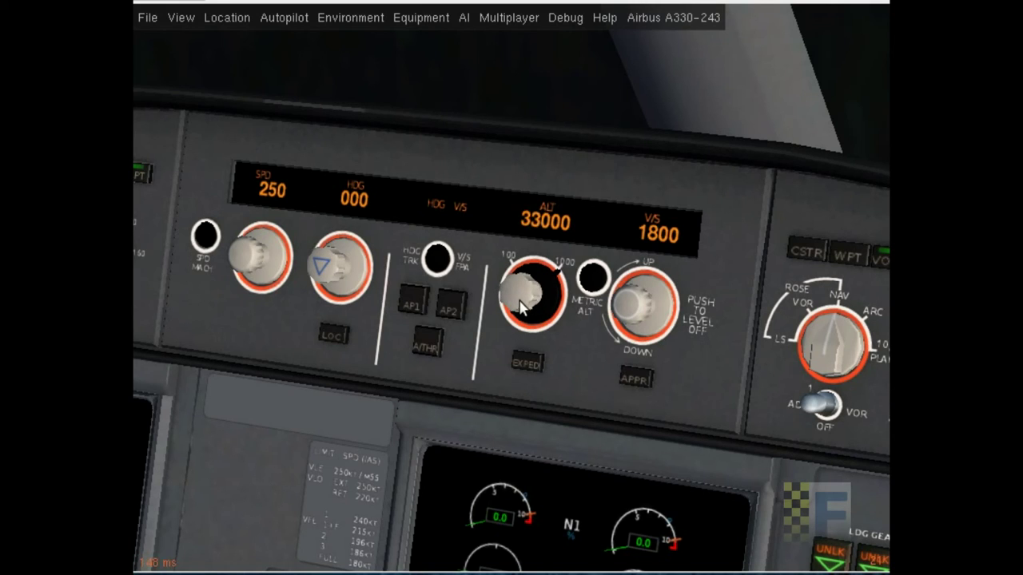
scroll(521, 304, down, 8)
click(524, 297)
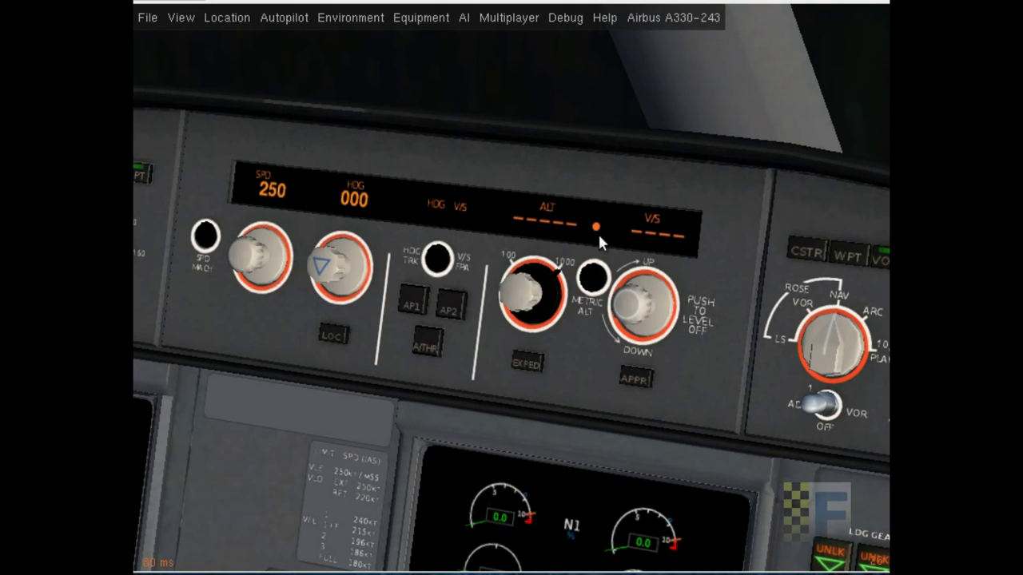
click(529, 277)
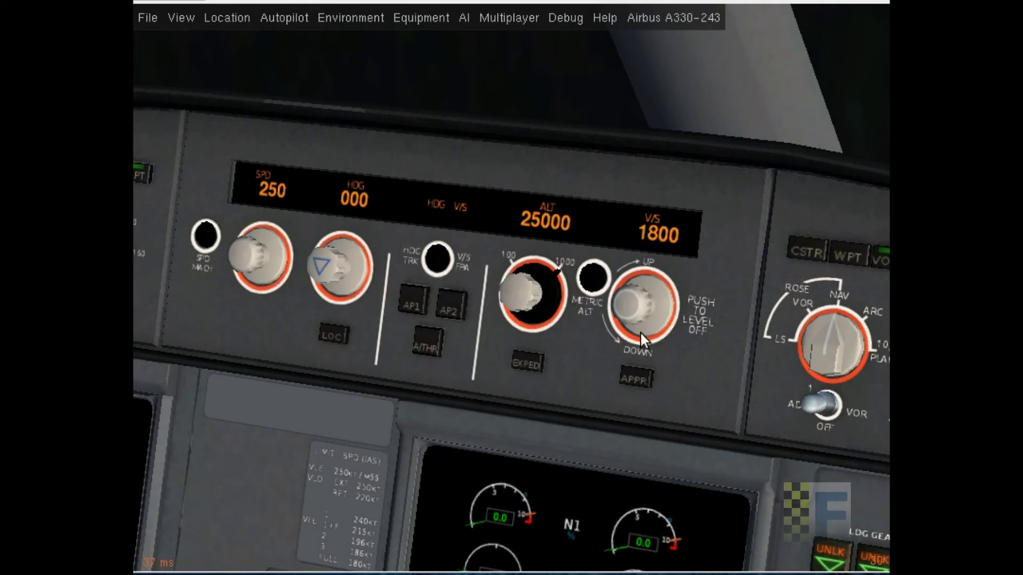
Step: Push the HDG and SPD knobs to put heading and speed in managed mode
scroll(643, 337, up, 5)
scroll(646, 337, up, 2)
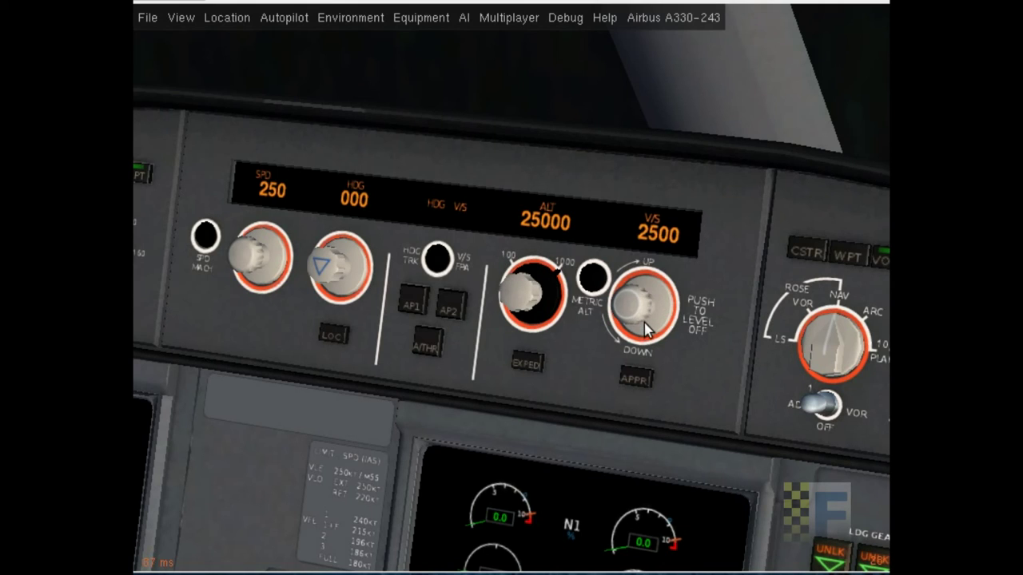
click(326, 270)
click(242, 258)
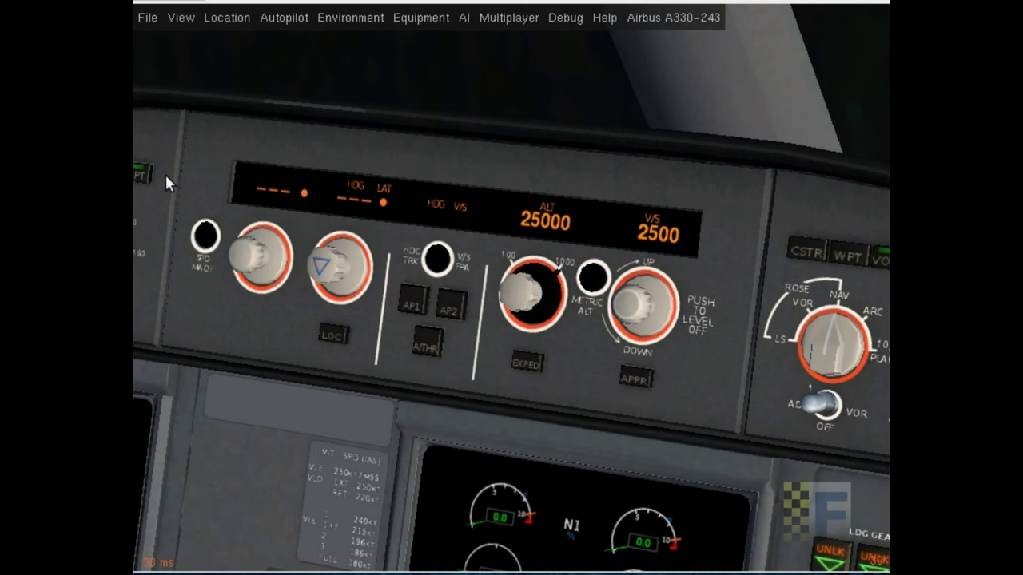
Step: Swing the view off the FCU and widen the field of view over the panel and pedestal
right_click(368, 114)
right_click(509, 289)
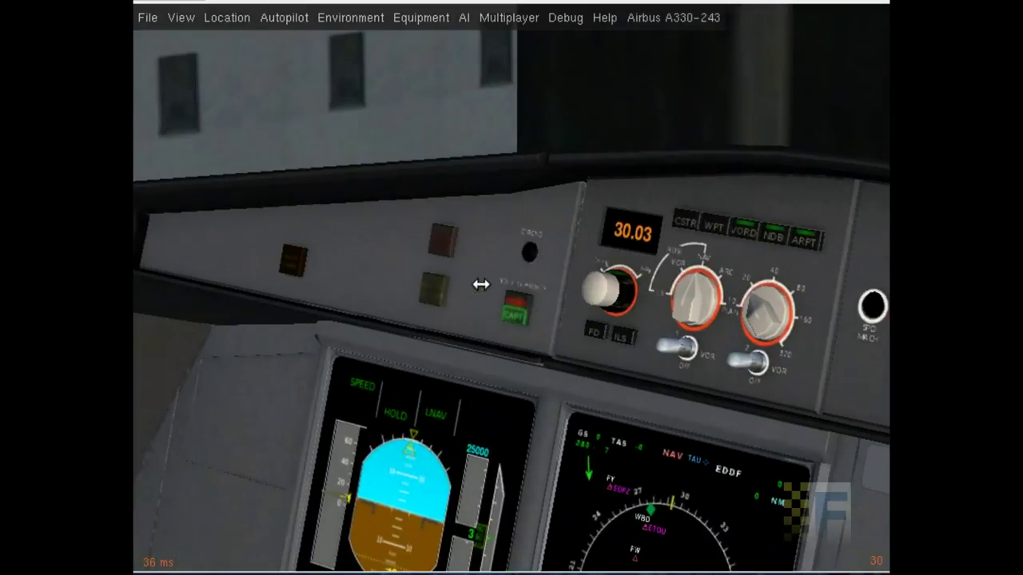
scroll(483, 287, down, 4)
scroll(488, 303, down, 12)
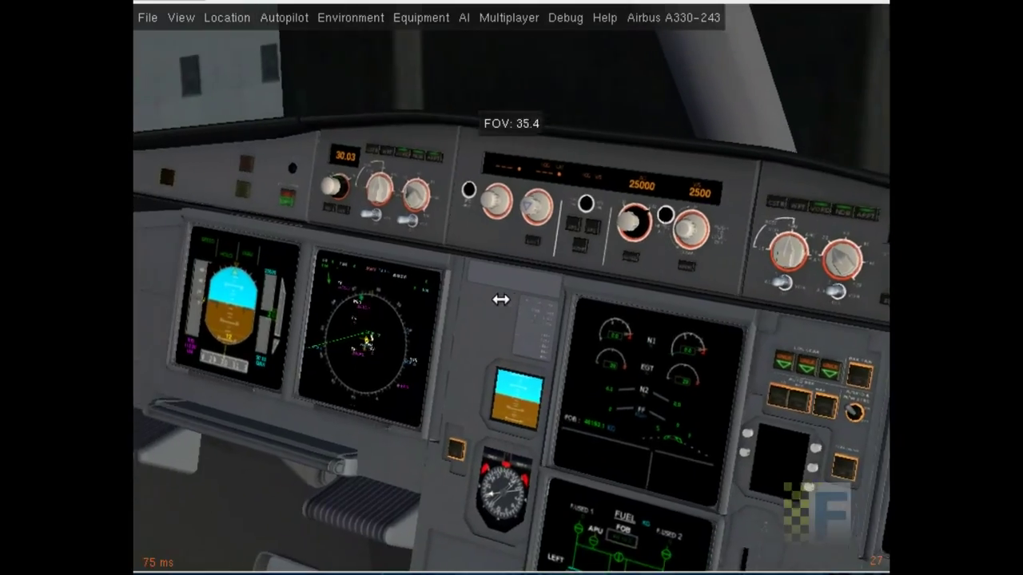
scroll(508, 316, down, 4)
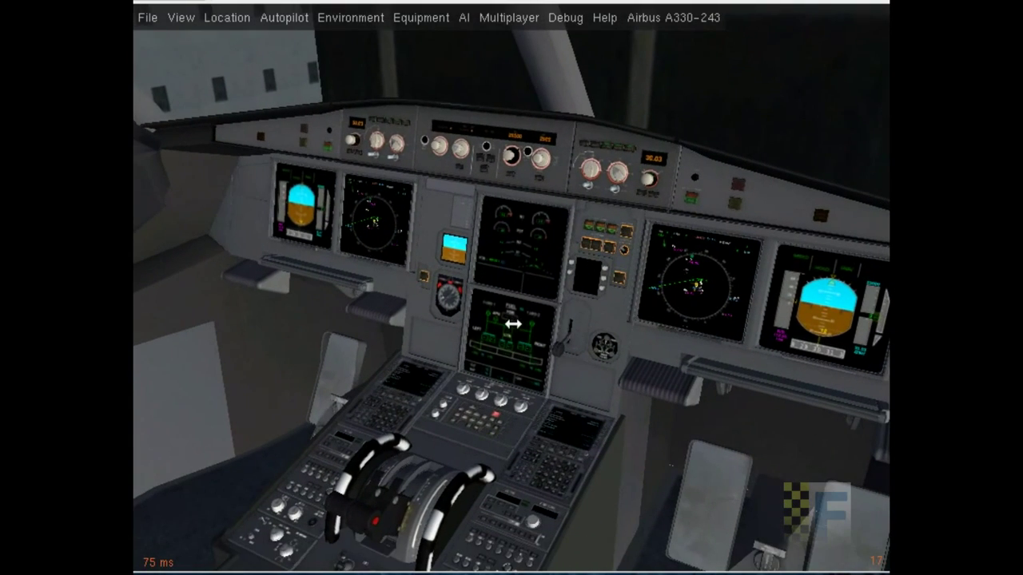
right_click(512, 319)
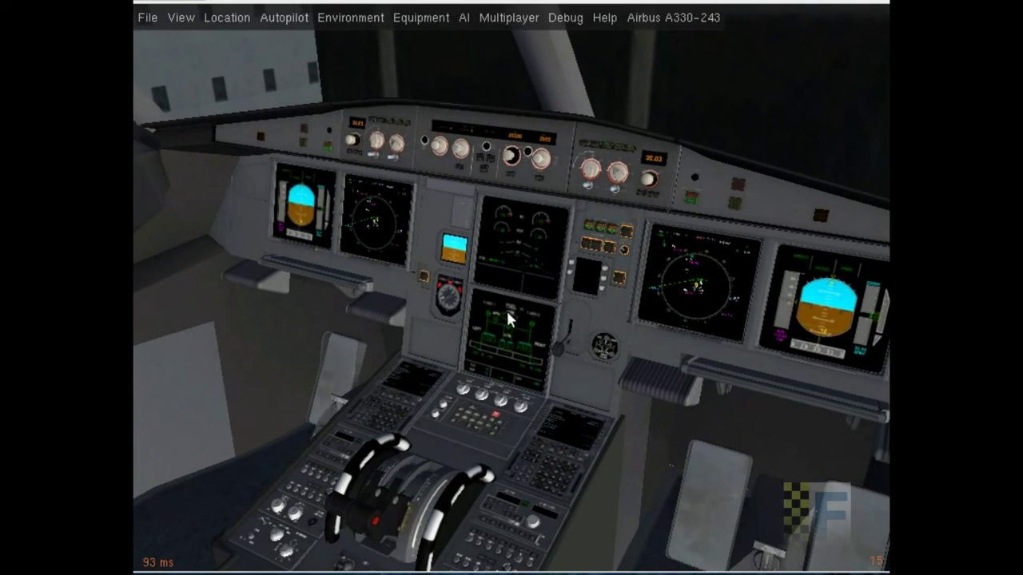